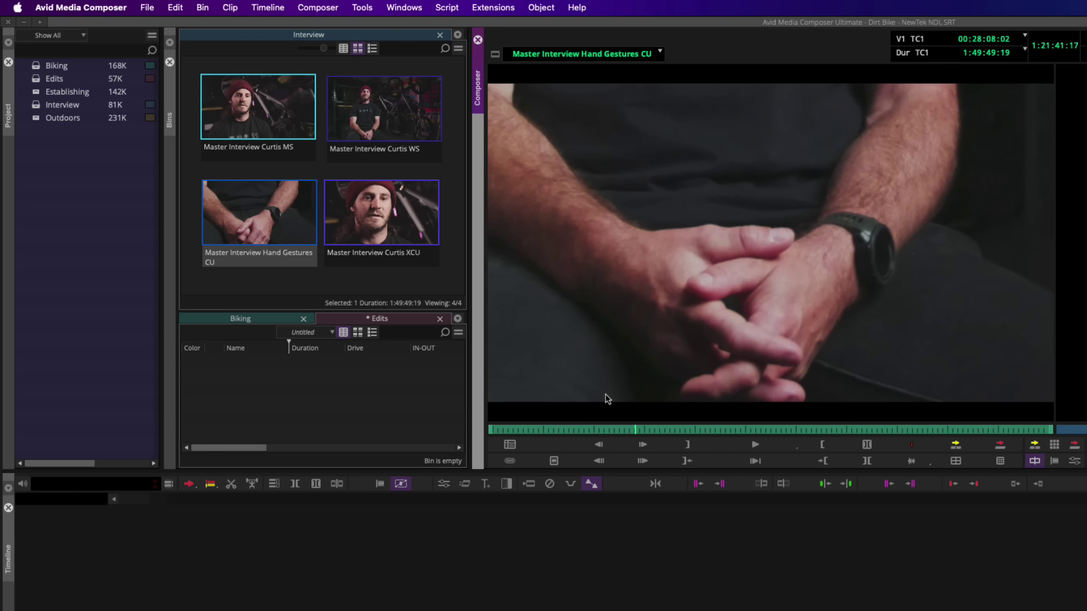
Load the interview master clip marked MS into the source monitor and scrub through it to about 00:15:44:17
click(329, 285)
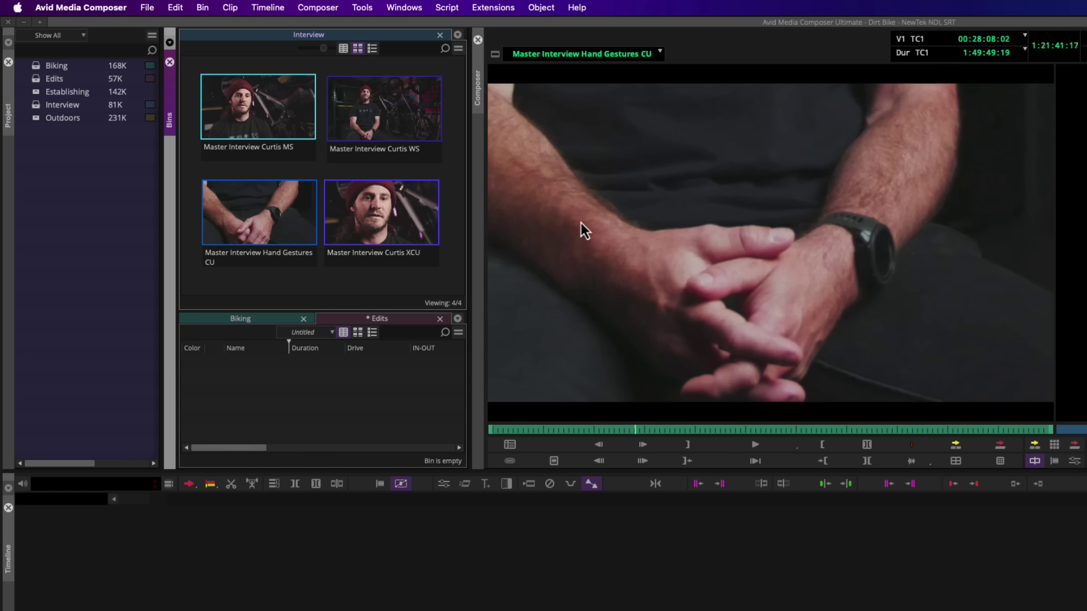
click(286, 128)
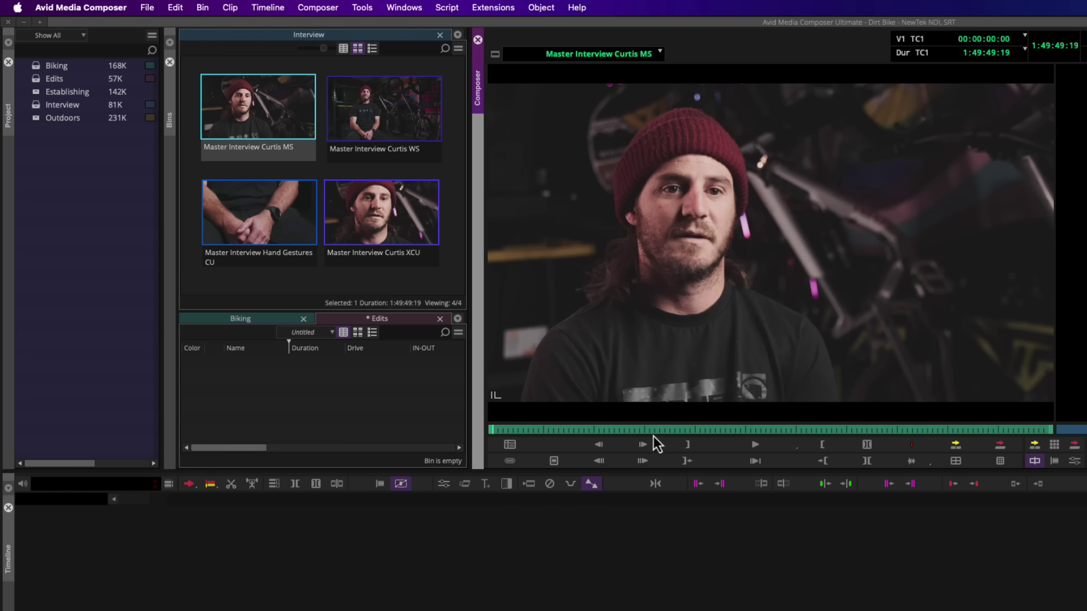
drag(572, 432, 493, 435)
drag(597, 433, 572, 434)
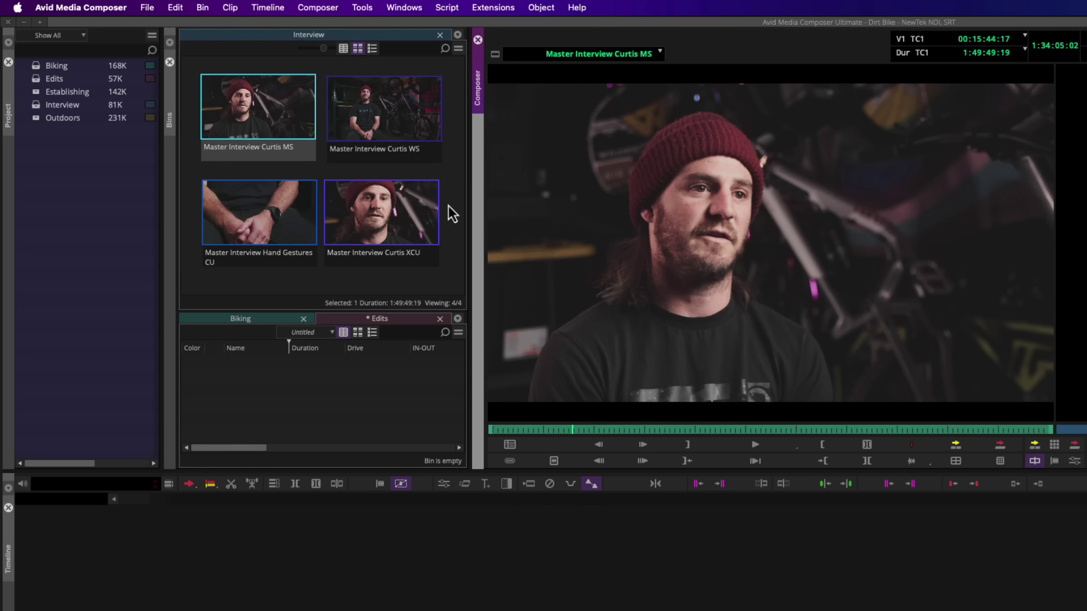
Group the MS, WS and XCU interview master clips, syncing them by Waveform Analysis
click(450, 179)
click(280, 116)
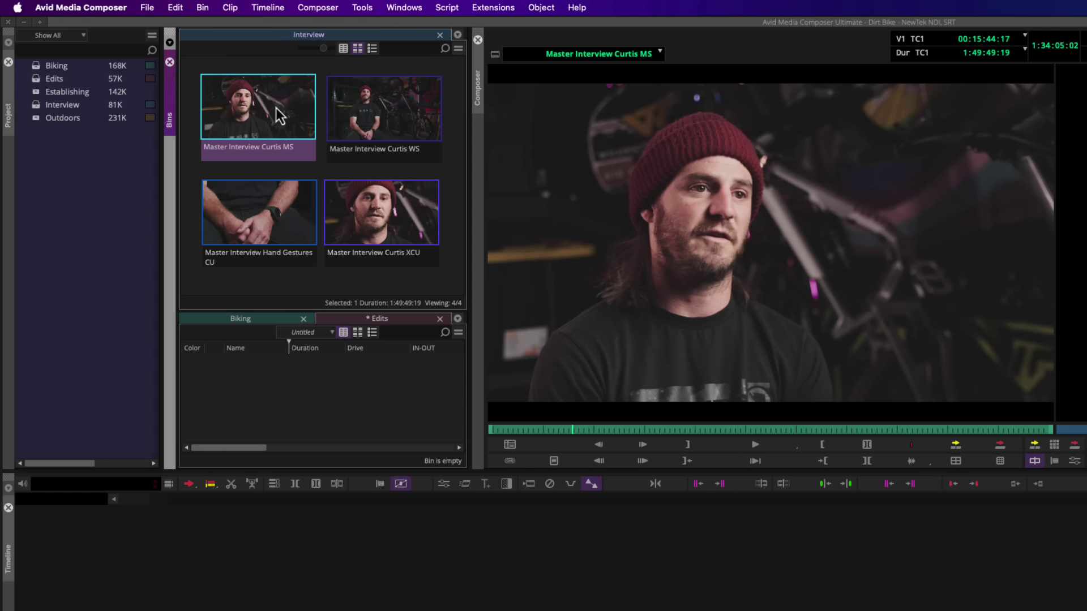
shift+click(376, 117)
shift+click(394, 217)
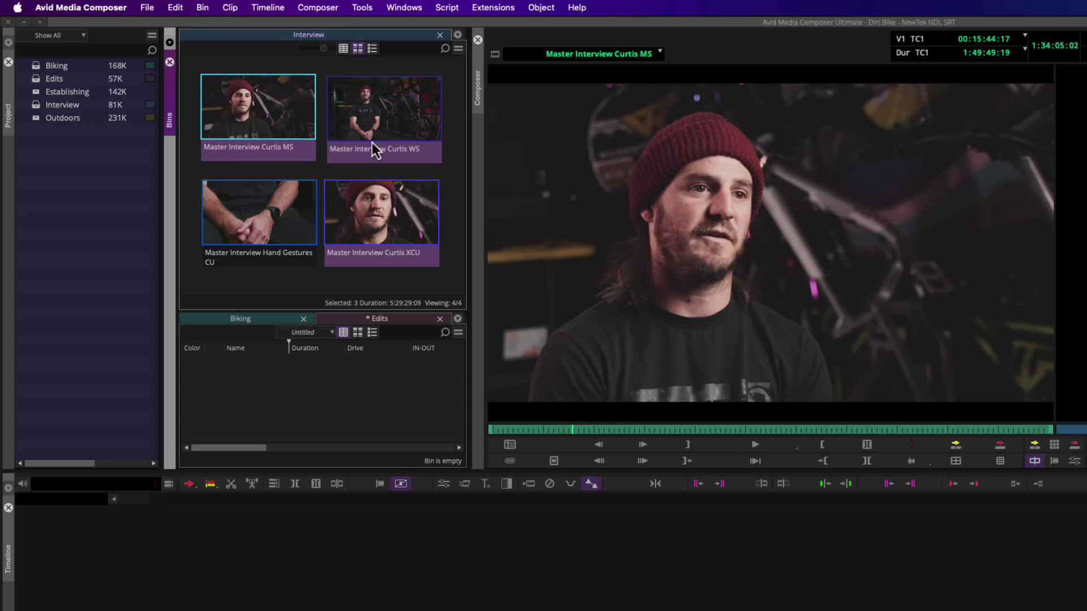
right_click(406, 100)
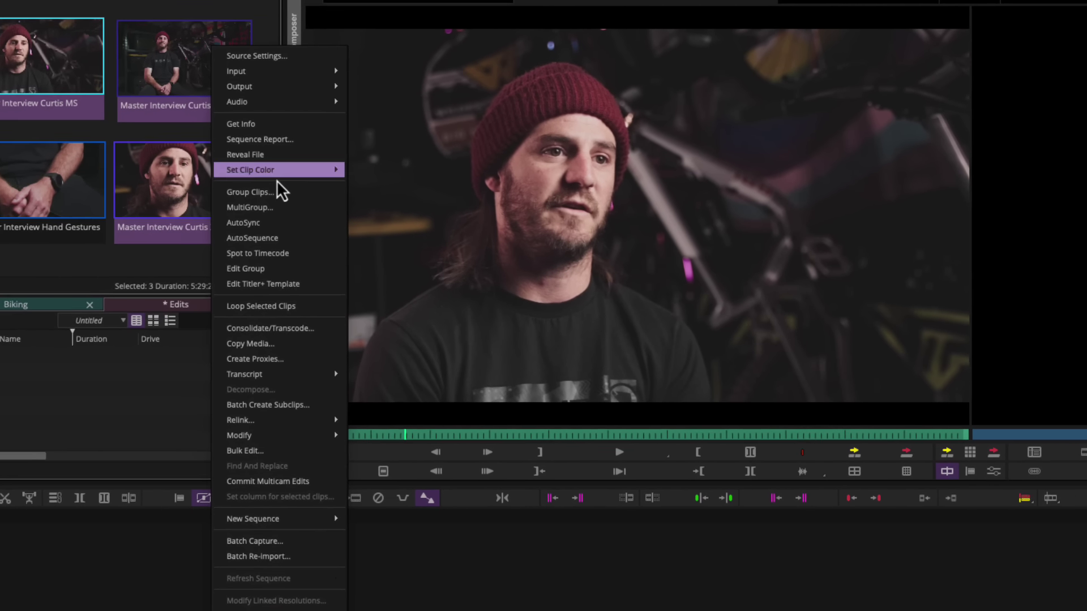
click(266, 192)
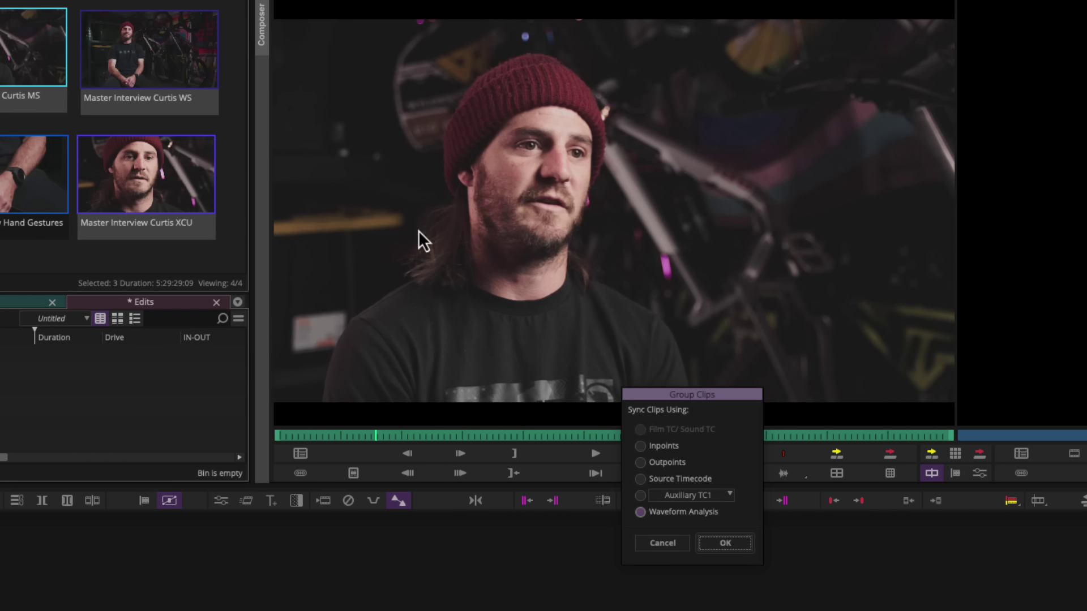
click(640, 446)
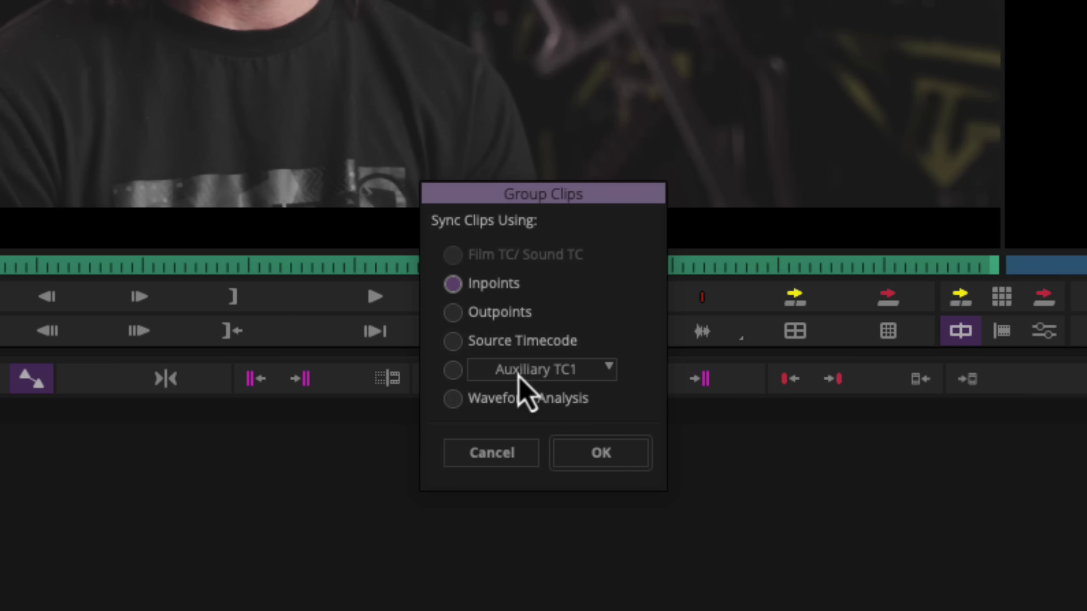
click(457, 406)
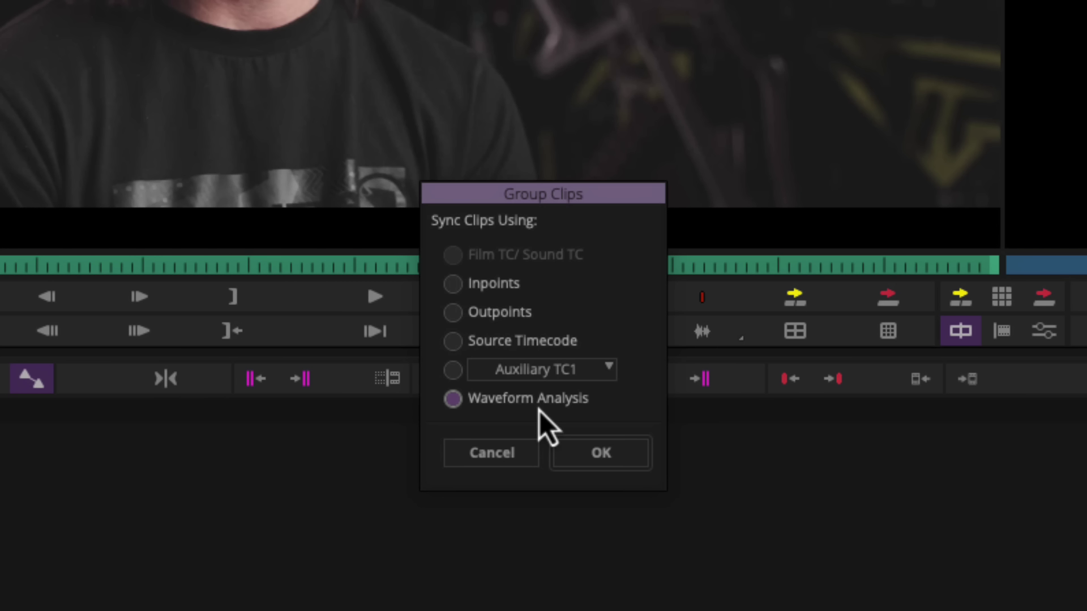
click(588, 450)
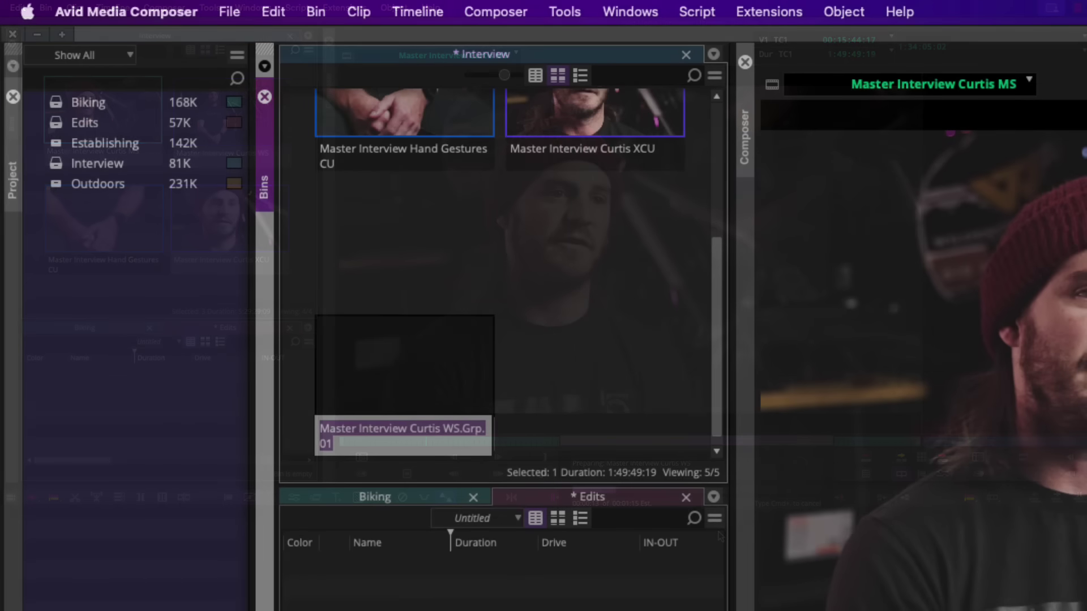
Accept the new group clip's default name and centre the clip in the row beneath the interview clips in the Interview bin
click(594, 394)
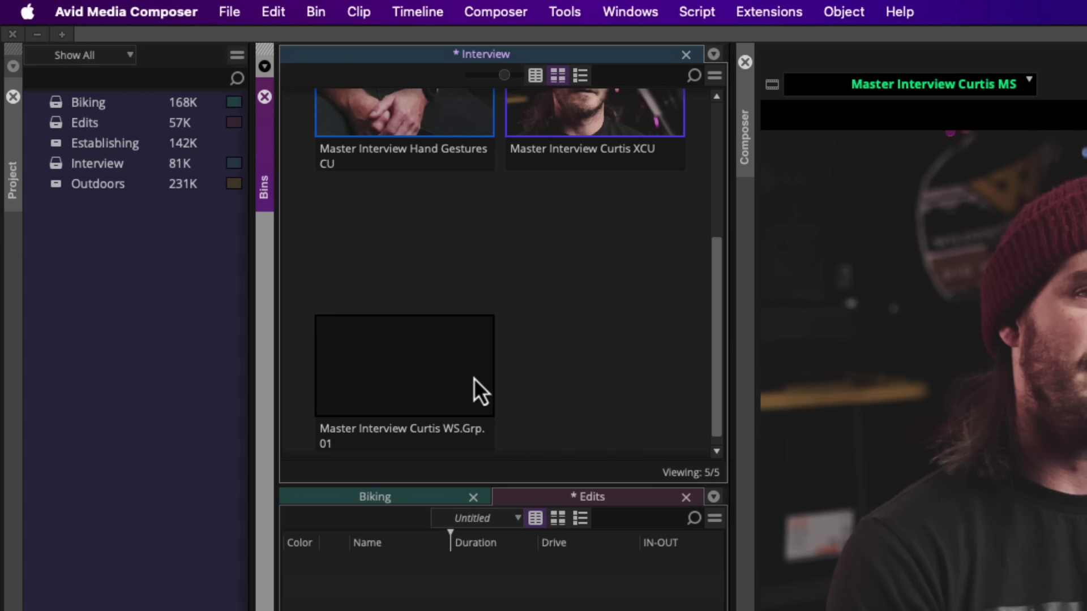
click(474, 378)
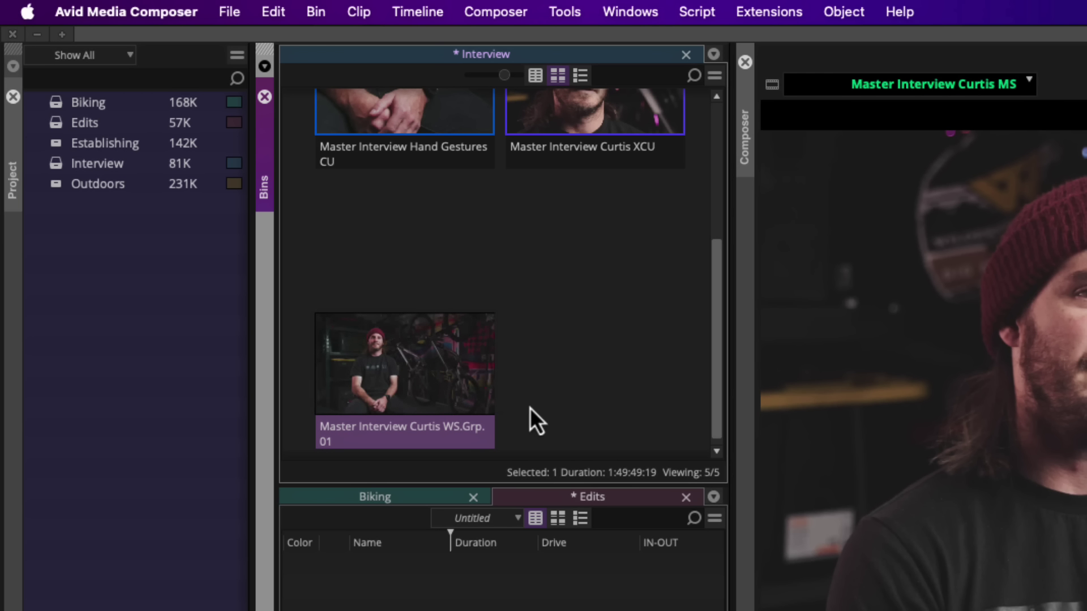
drag(430, 385, 476, 340)
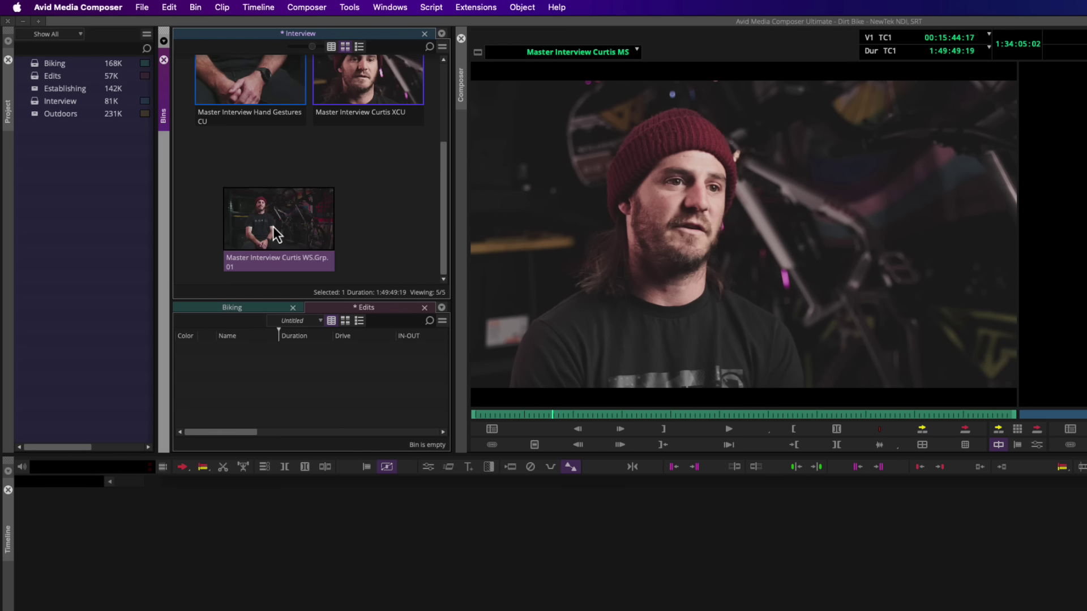
Load the group clip into the source monitor, cue it to about 00:33:33:08 and display its angles in Quad Split
drag(272, 226, 697, 232)
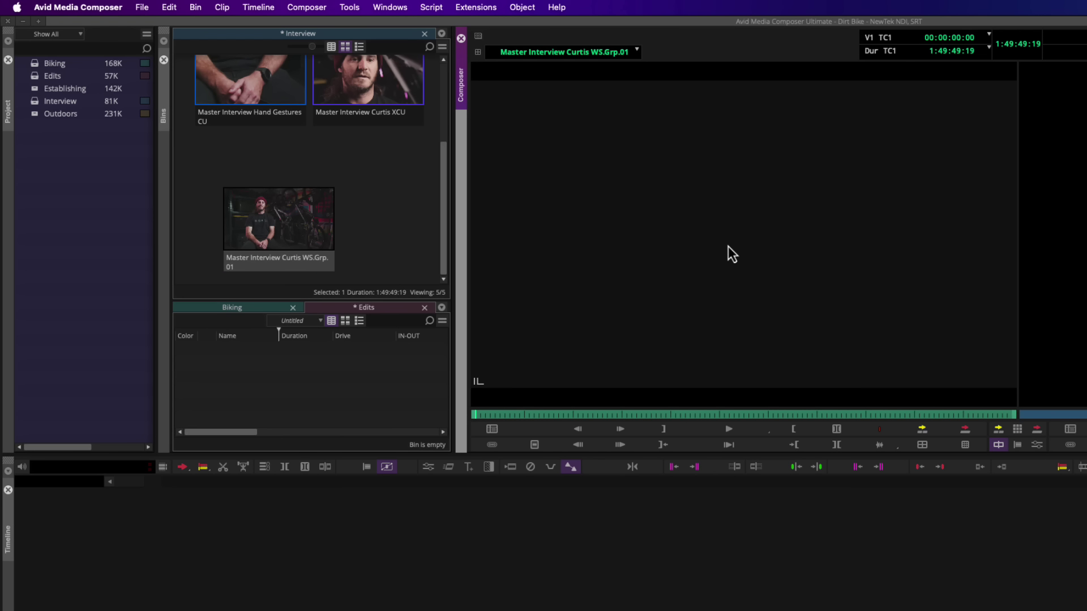
drag(569, 415, 639, 419)
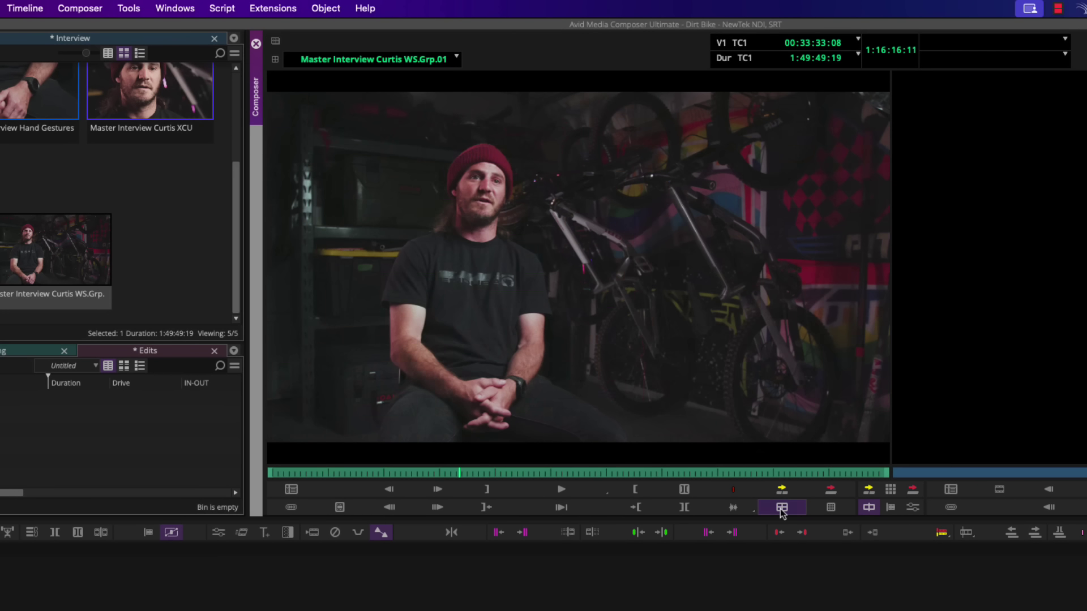
click(516, 385)
Review the MCam commands in the Command Palette, including the split views and MultiCam 1 to 9, and close it
click(136, 12)
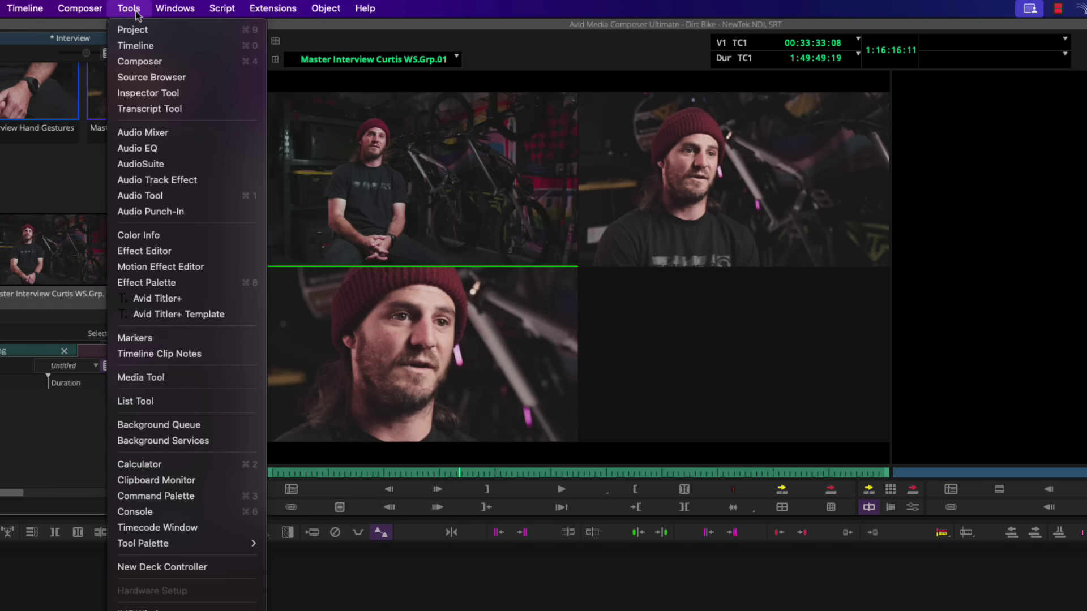
click(156, 496)
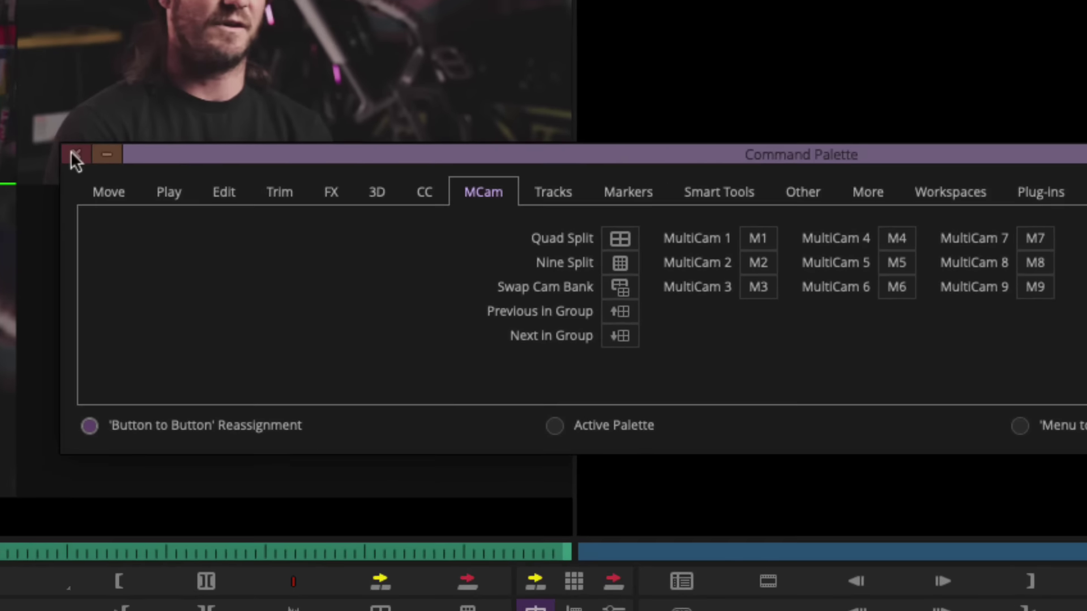
click(75, 154)
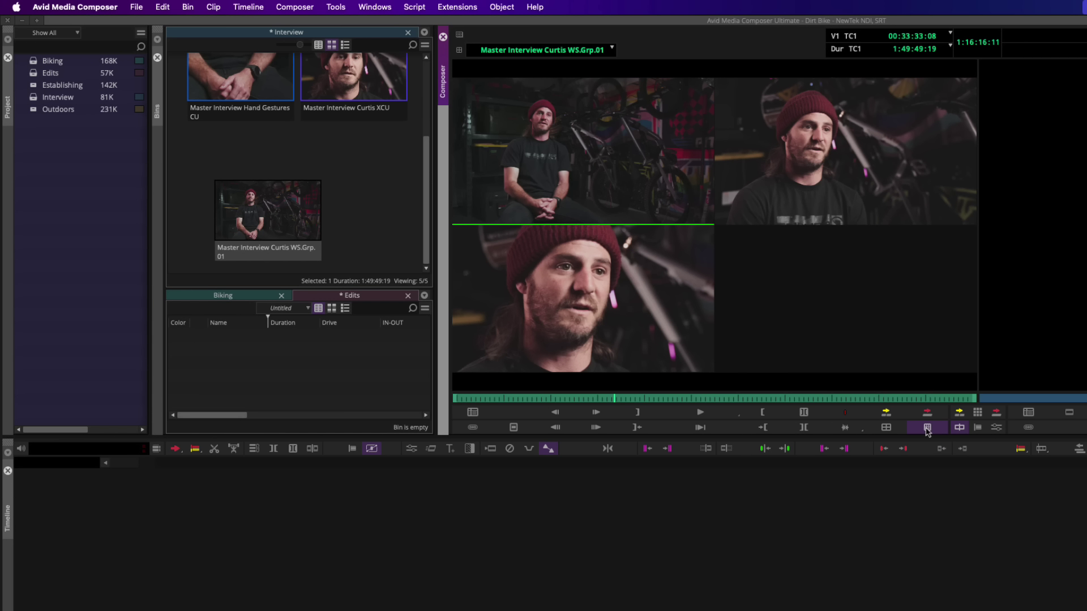
Compare the Quad Split and Nine Split displays of the group clip, returning to Quad Split
click(887, 432)
click(889, 432)
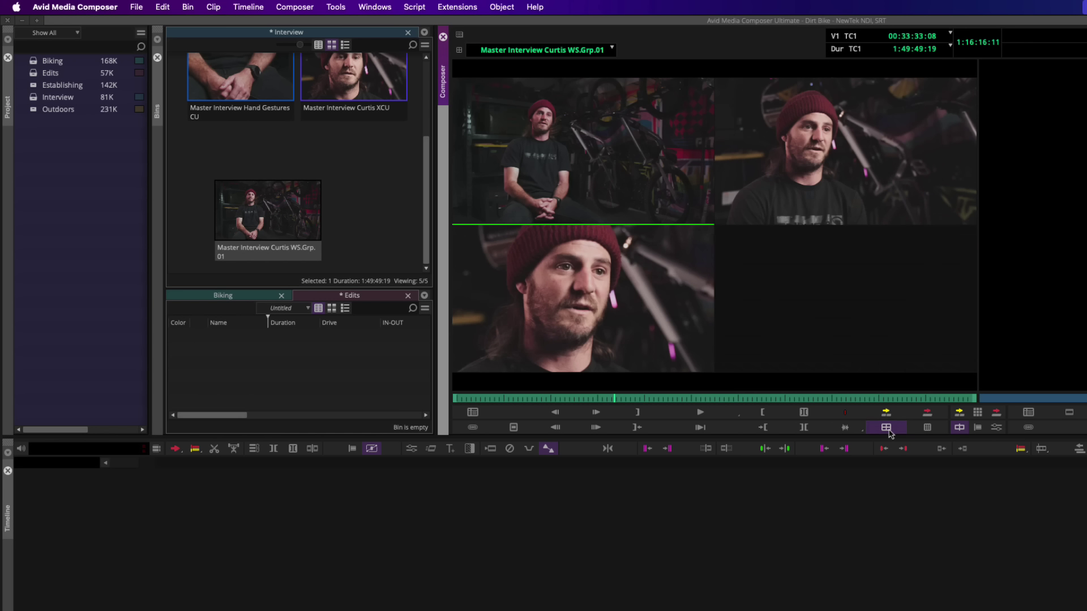
click(929, 430)
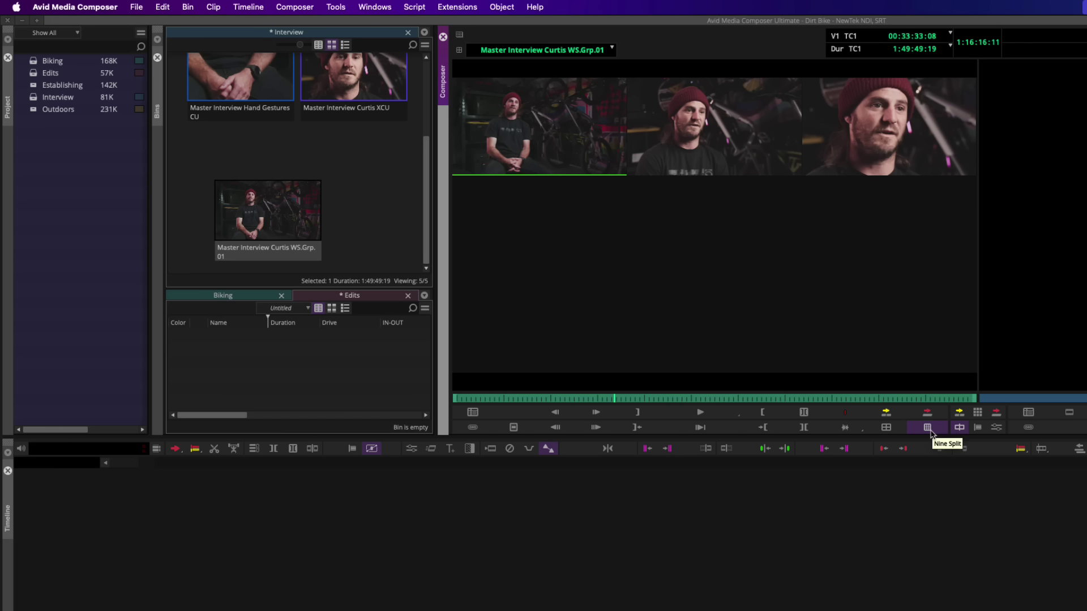
click(887, 429)
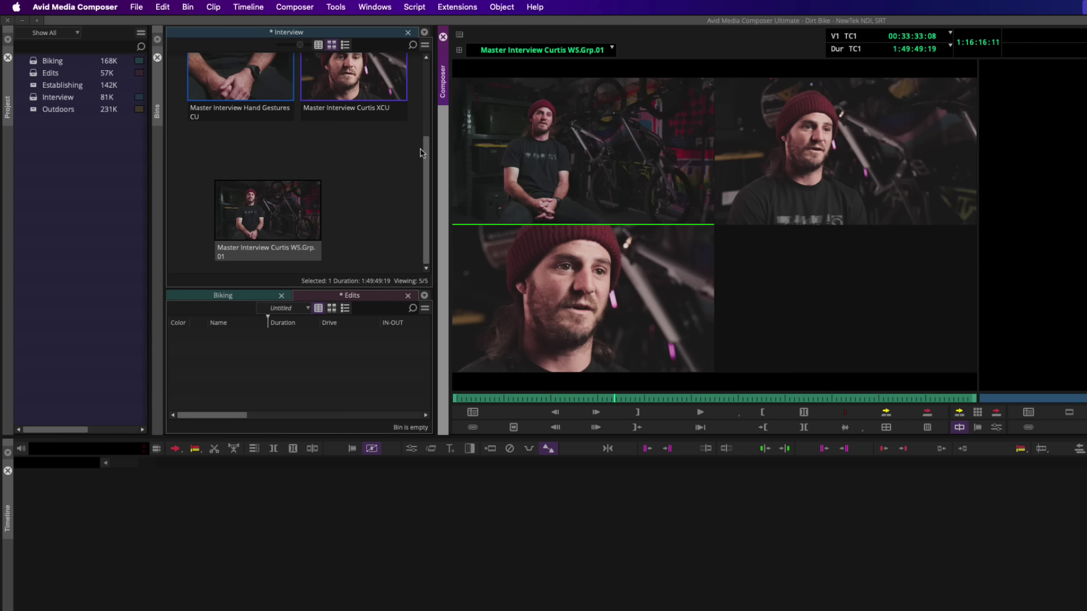
Open the group clip in the Interview bin for editing as a timeline with Edit Group
drag(427, 163, 423, 94)
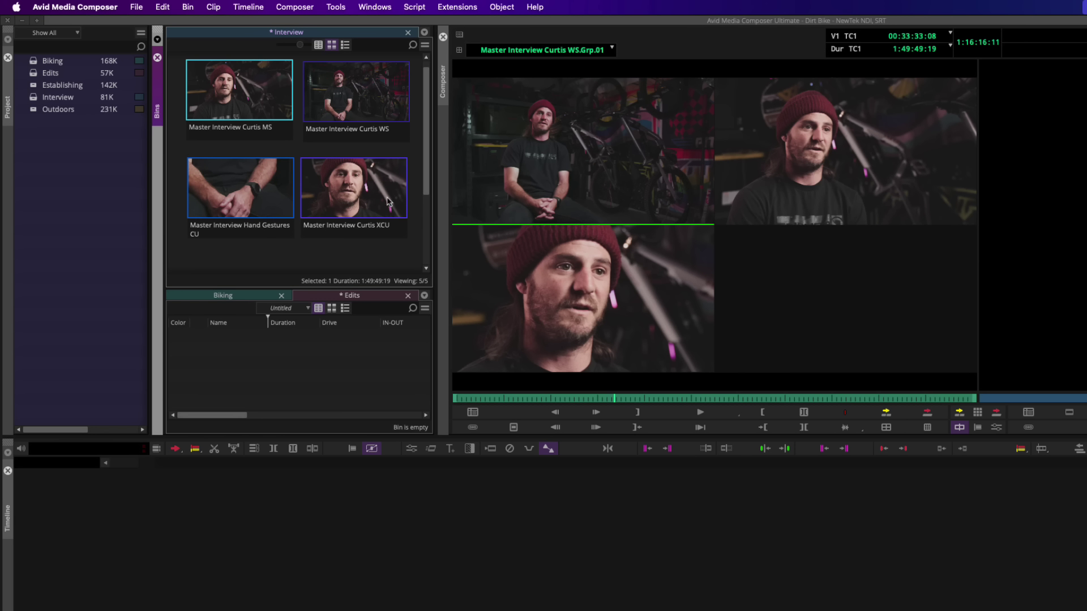
drag(428, 165, 428, 251)
right_click(253, 214)
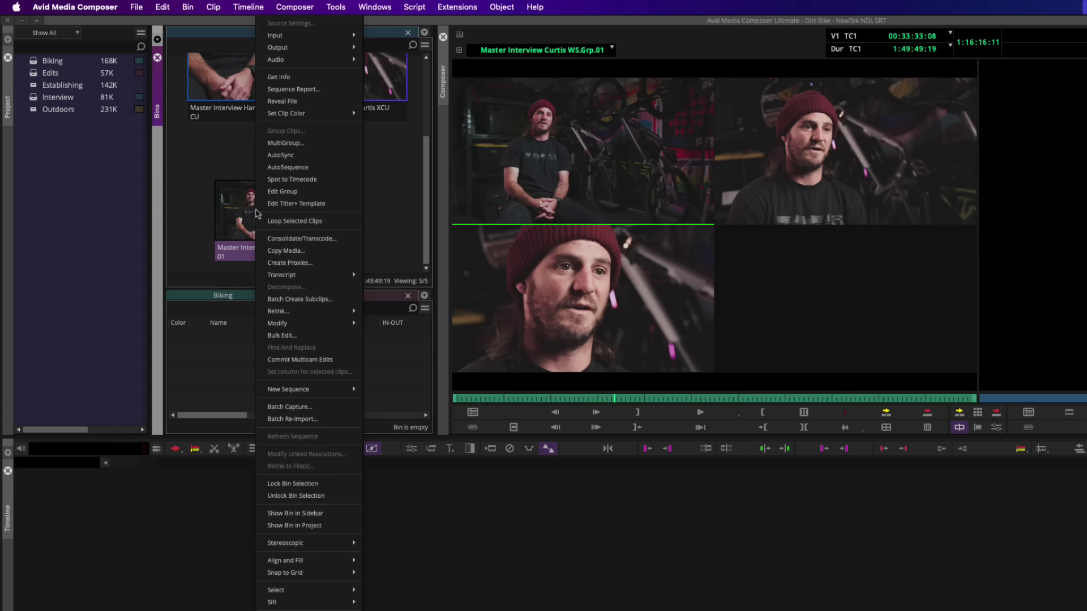
click(311, 195)
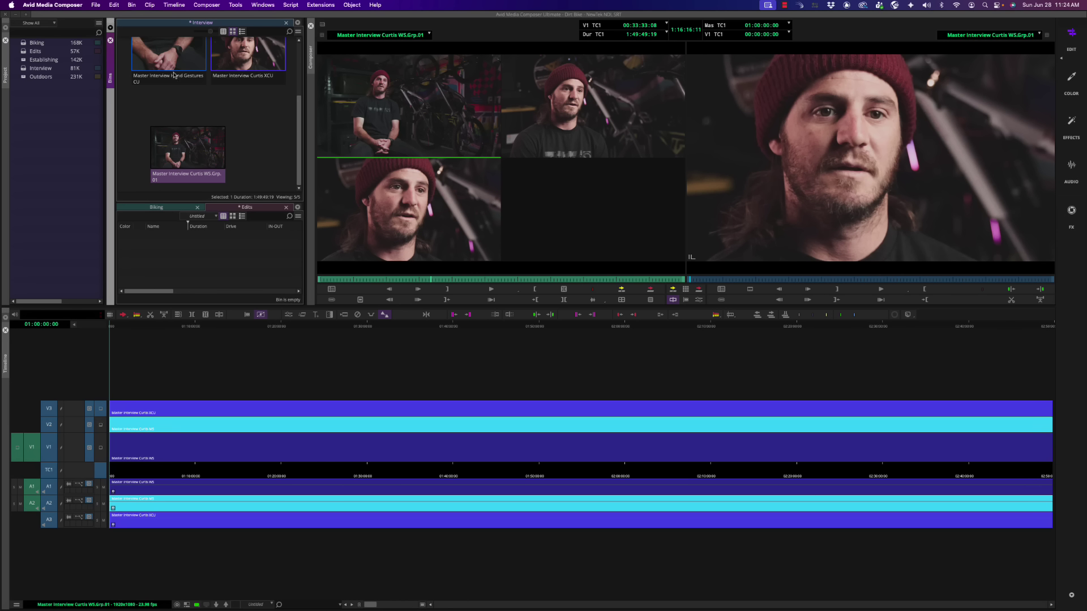
Add the Master Interview Hand Gestures CU clip above the group's other angles at the timeline start and update the existing group
drag(173, 62, 116, 387)
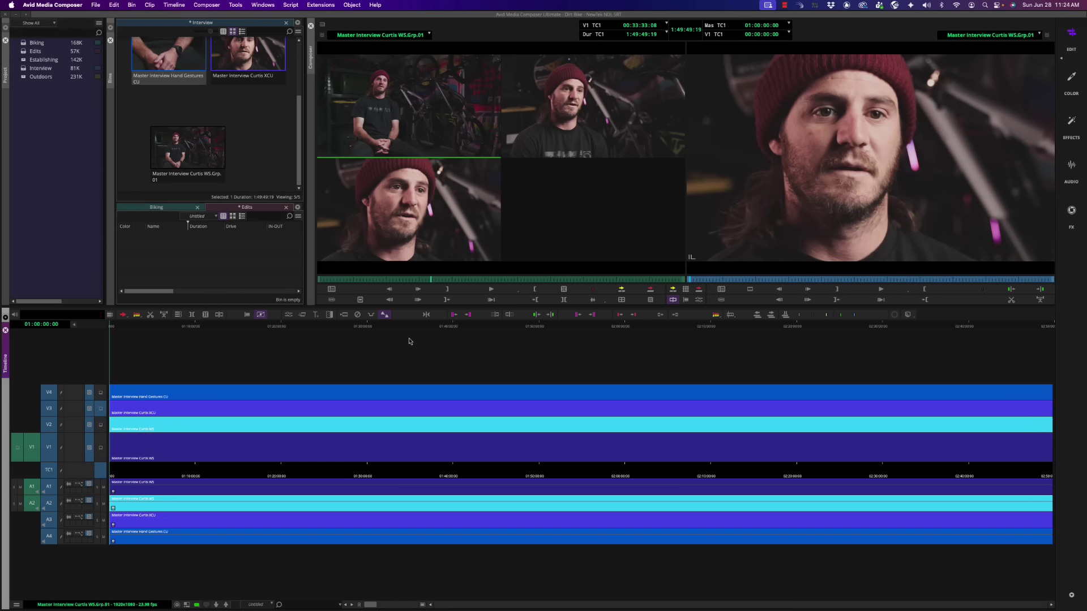
right_click(750, 157)
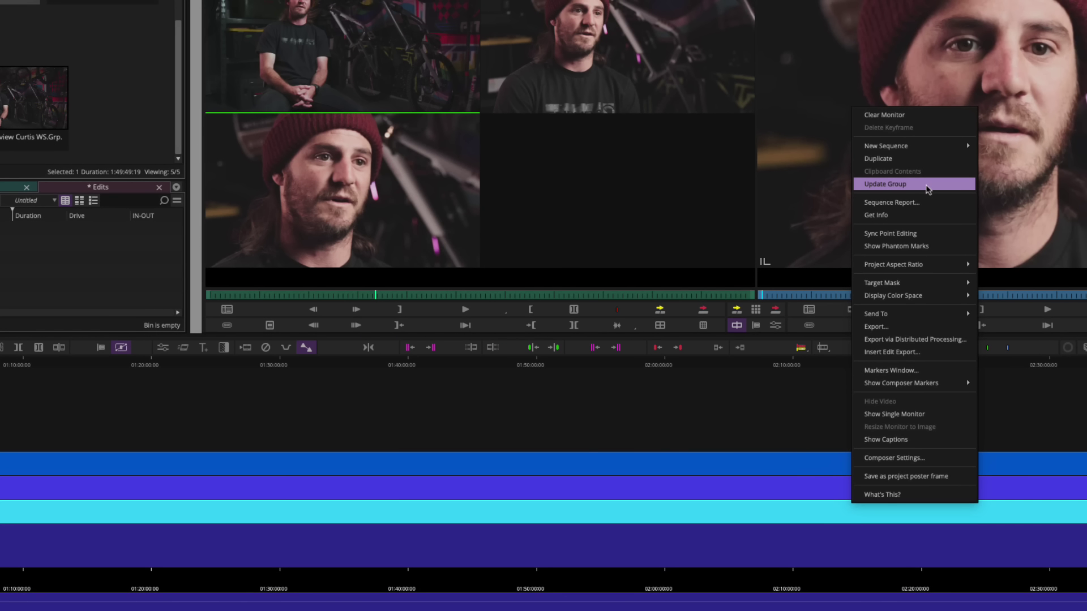
click(884, 184)
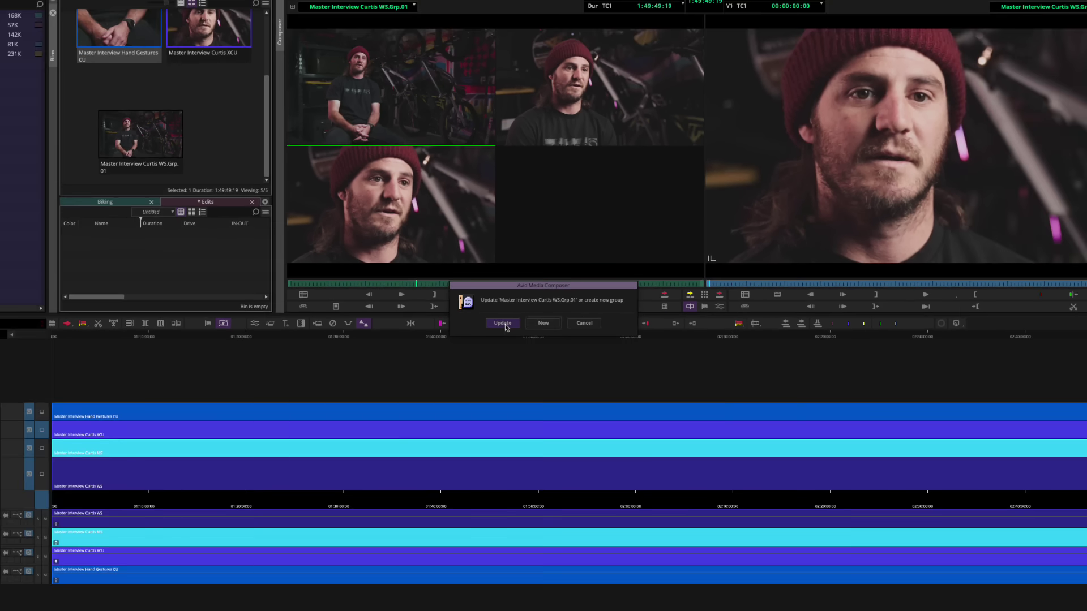
click(490, 348)
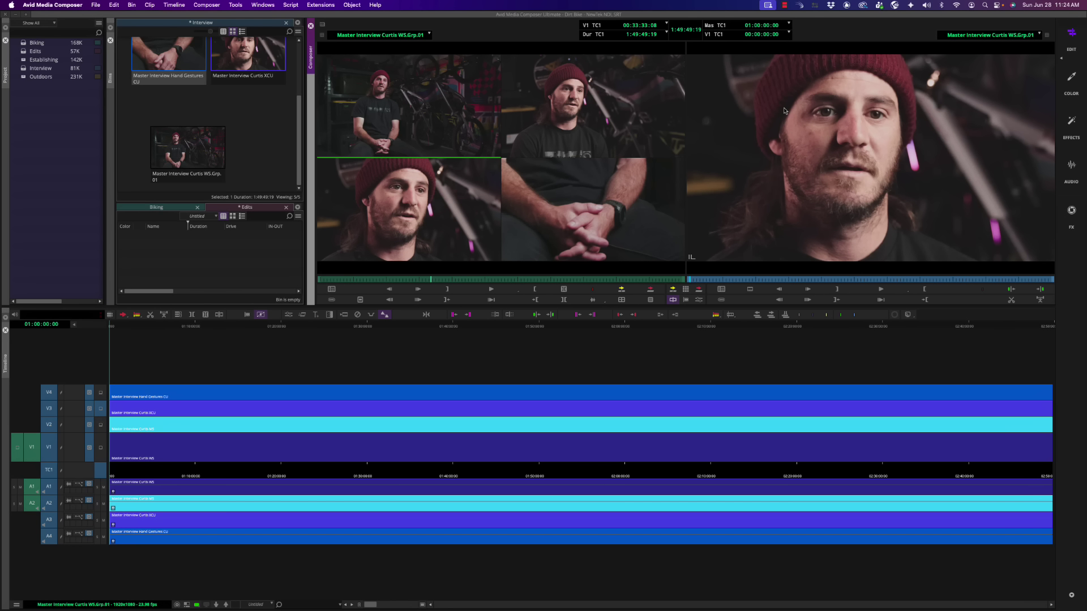
Clear the record monitor and select the group clip in the Interview bin
click(972, 34)
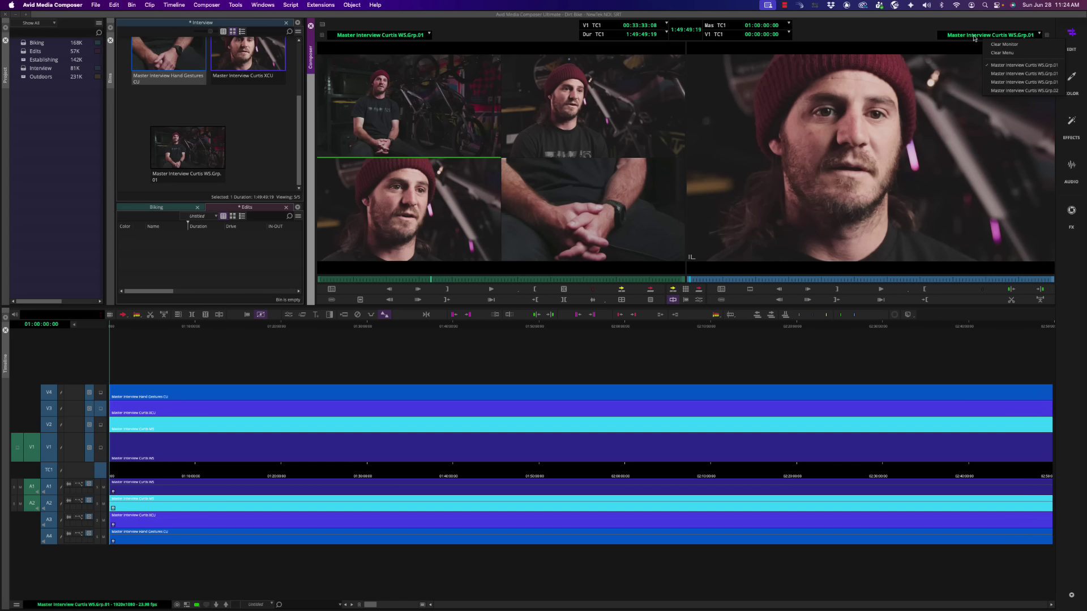
click(1003, 44)
click(197, 152)
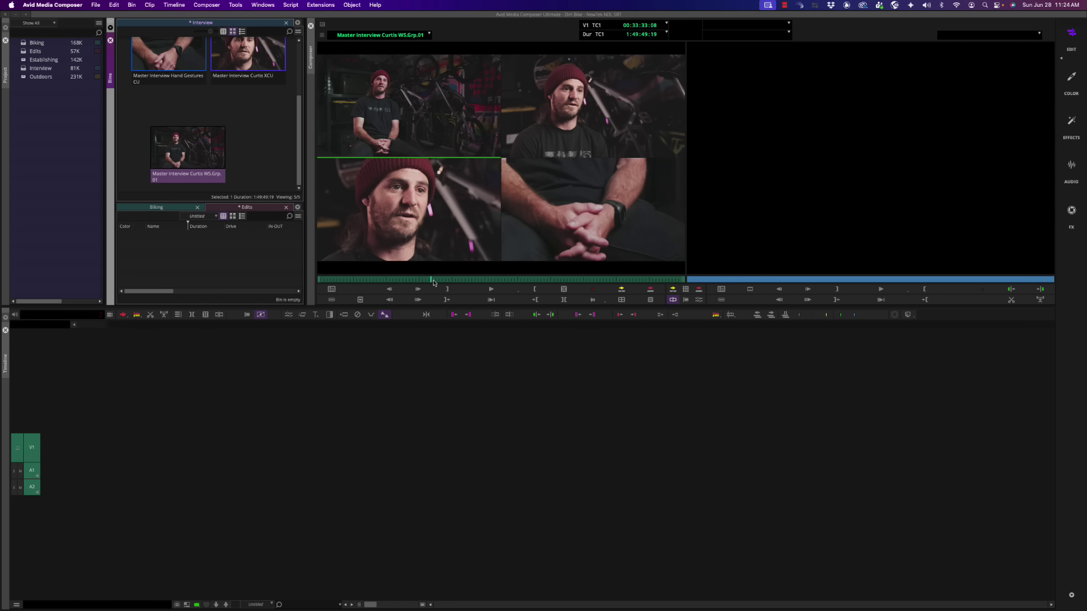
Mark the group clip's in point at about 00:53:56:20 and its out point at about 01:08:08:15
drag(434, 283, 498, 285)
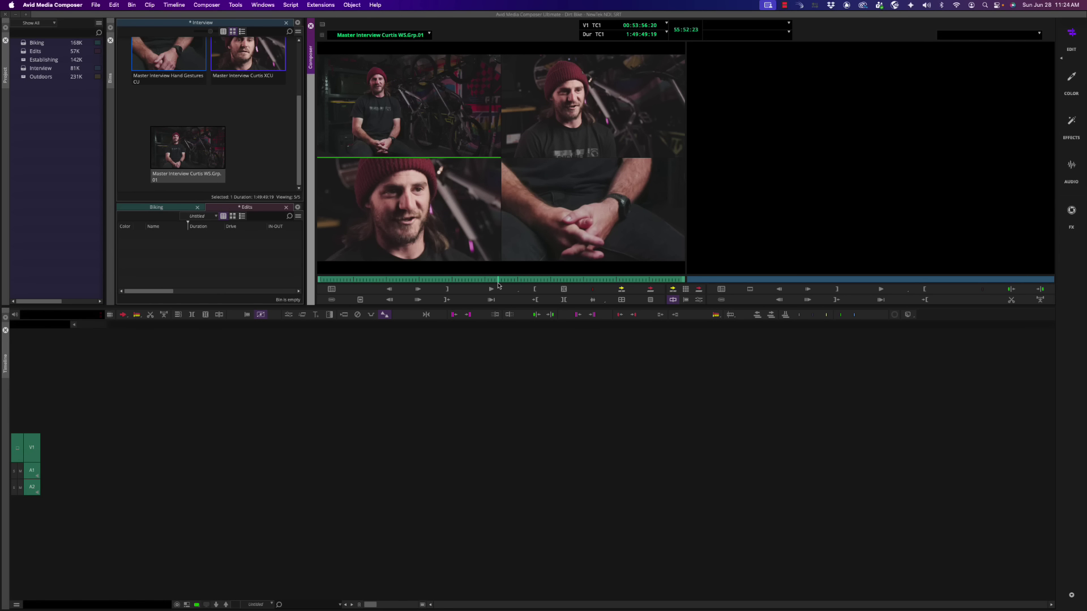
click(447, 288)
click(507, 281)
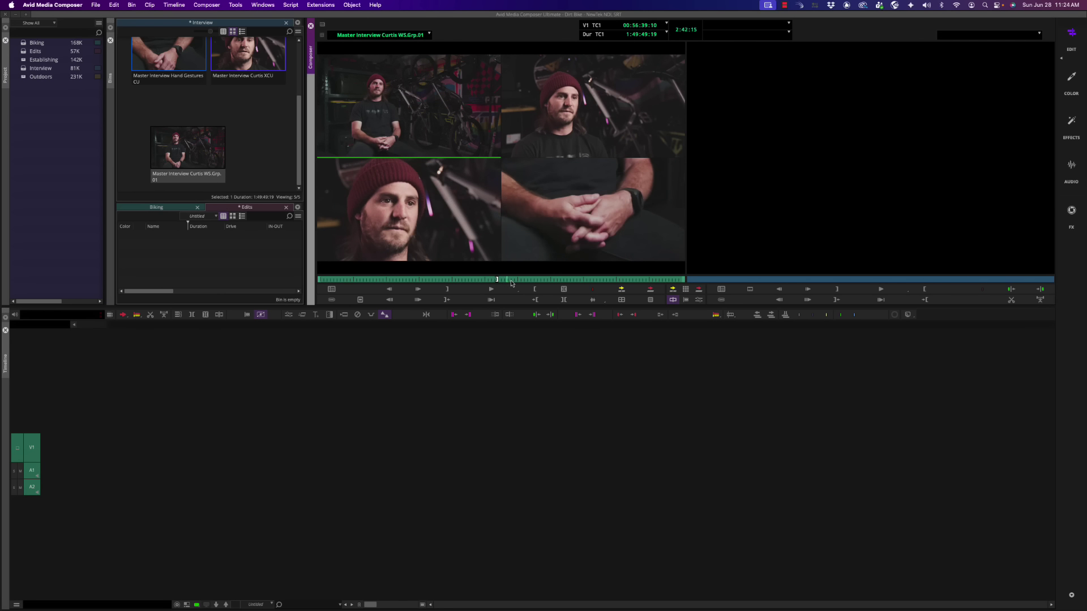
drag(511, 283, 546, 283)
Overwrite the marked group section into a new sequence in the Edits bin and name it Biker
click(700, 291)
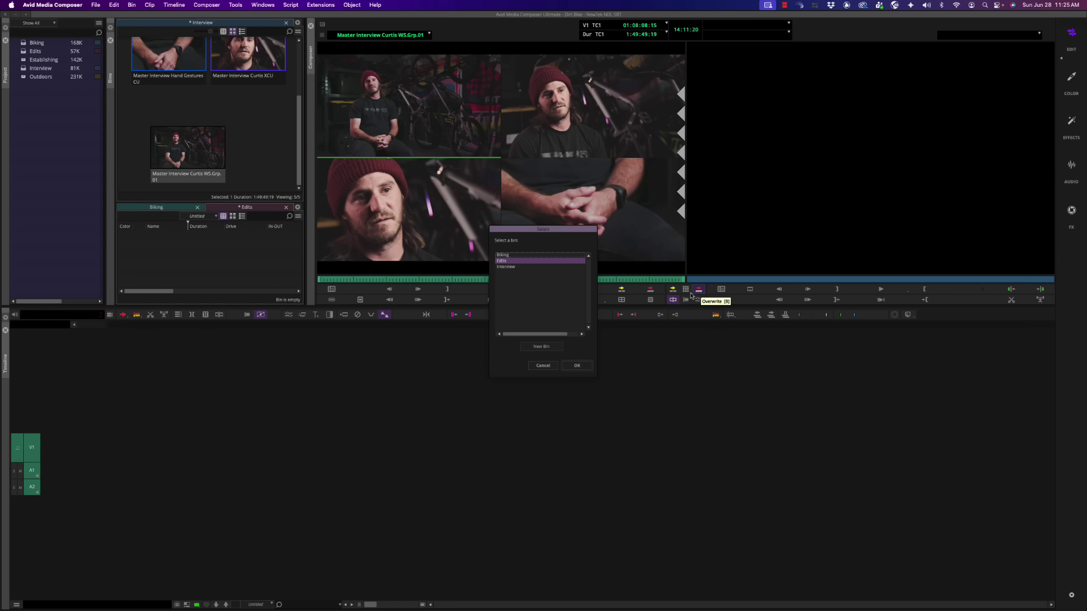
double_click(504, 261)
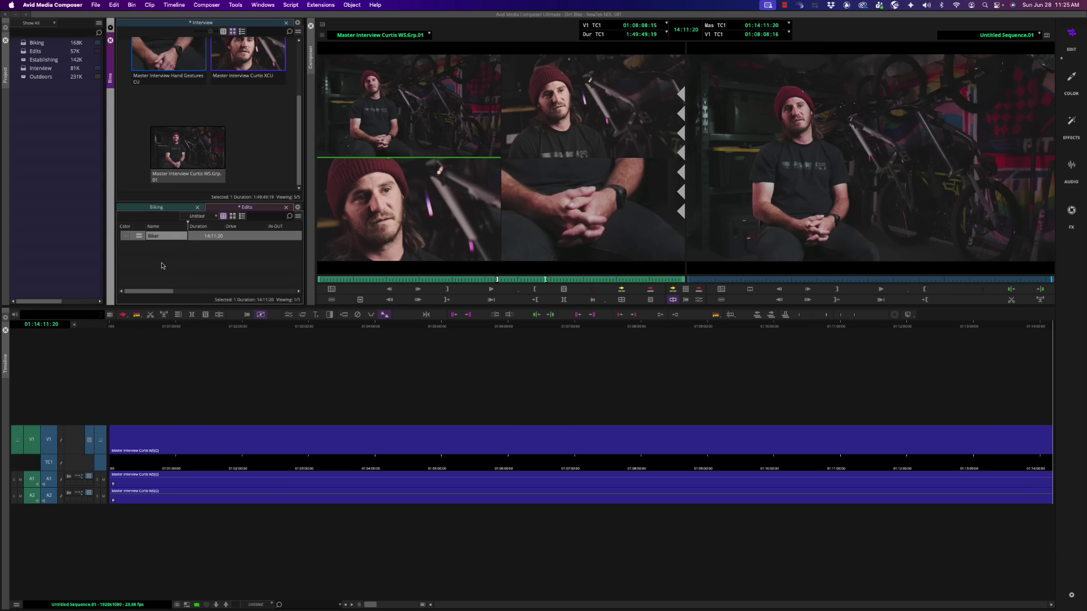
key(Return)
click(140, 239)
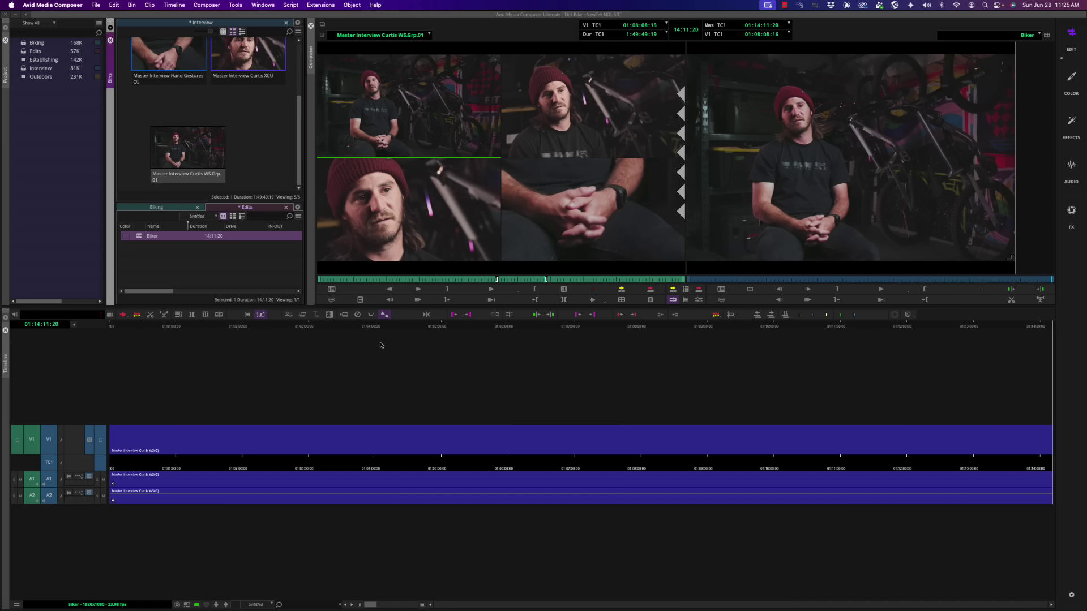
Turn on MultiCamera Mode for the Biker sequence and scrub to about 01:03:38:10 to check the synced angles
mouse_move(364, 329)
mouse_down()
mouse_move(344, 328)
mouse_move(388, 333)
mouse_move(343, 328)
mouse_up()
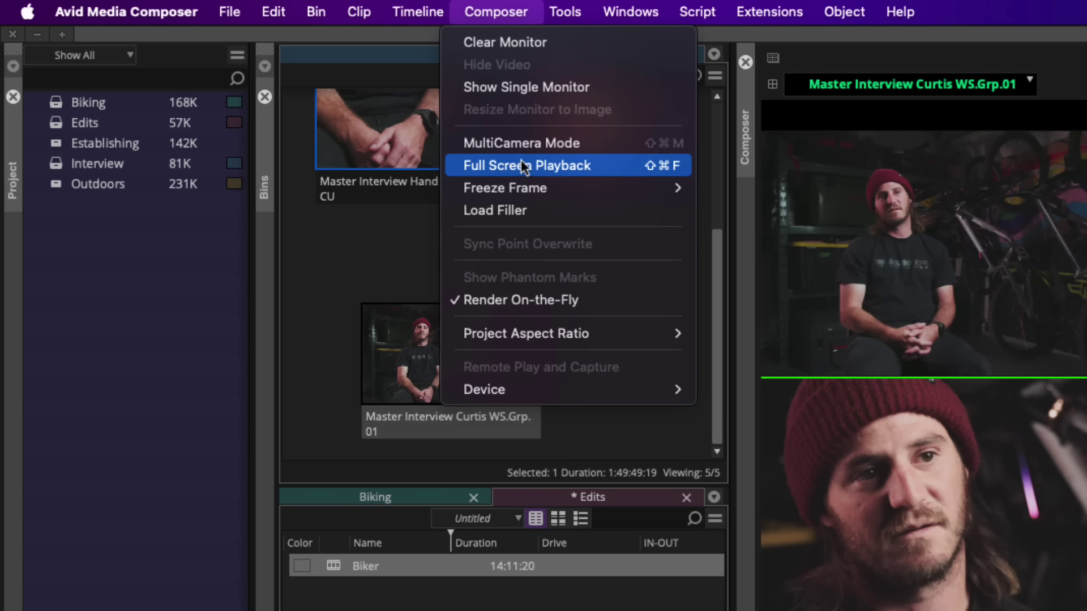
click(549, 144)
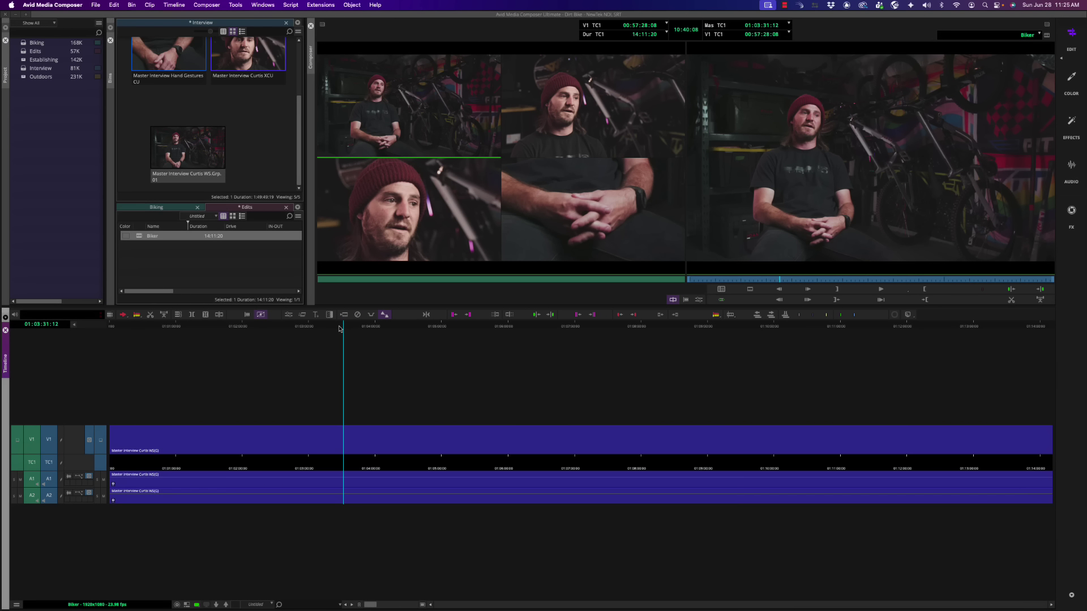
mouse_move(340, 328)
mouse_down()
mouse_move(413, 329)
mouse_move(351, 329)
mouse_up()
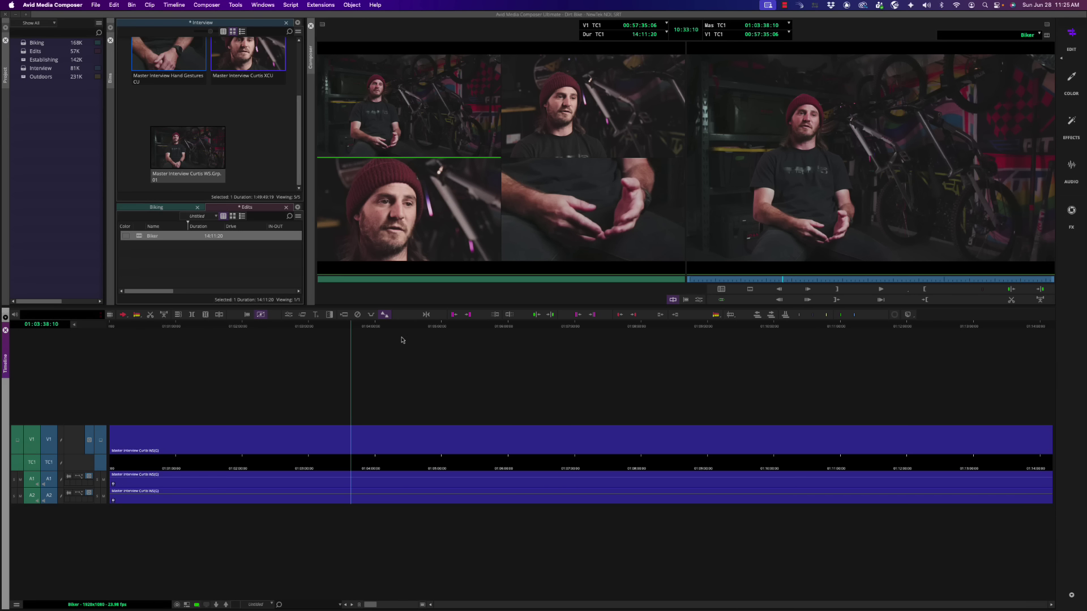
Play the Biker sequence from about 01:00:47 and cut live to the XCU, MS, hand gestures CU, MS and WS angles
drag(372, 607, 387, 606)
drag(513, 331, 196, 353)
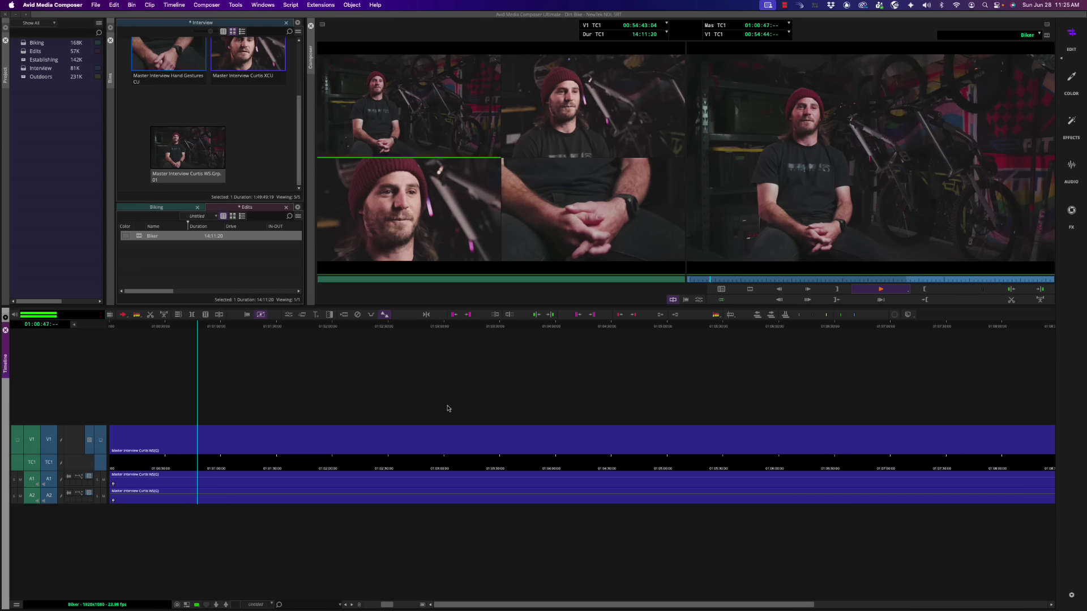
click(412, 213)
click(413, 213)
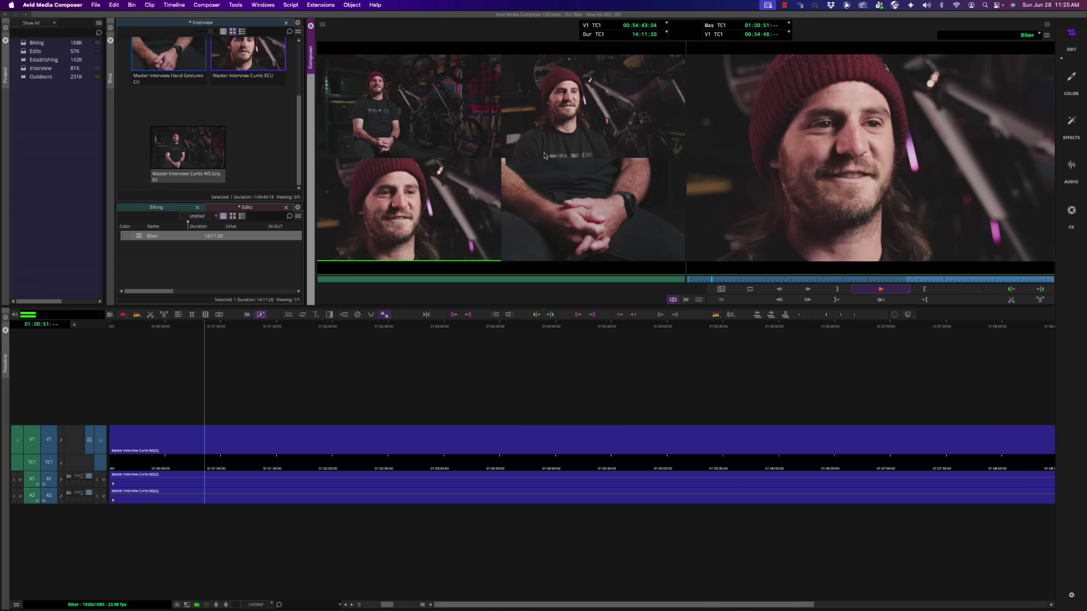
click(577, 118)
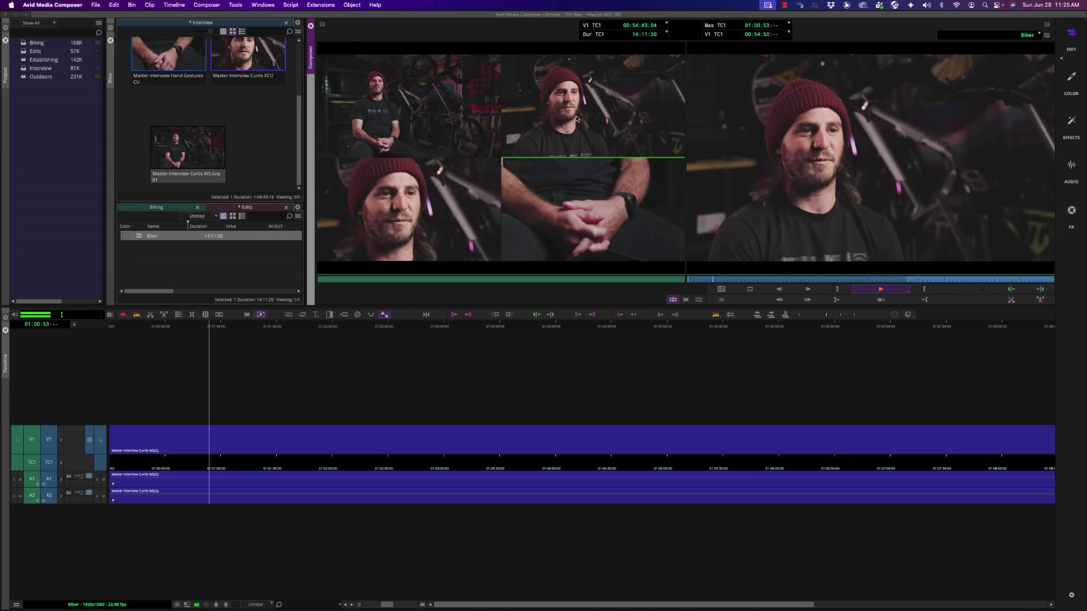
click(563, 219)
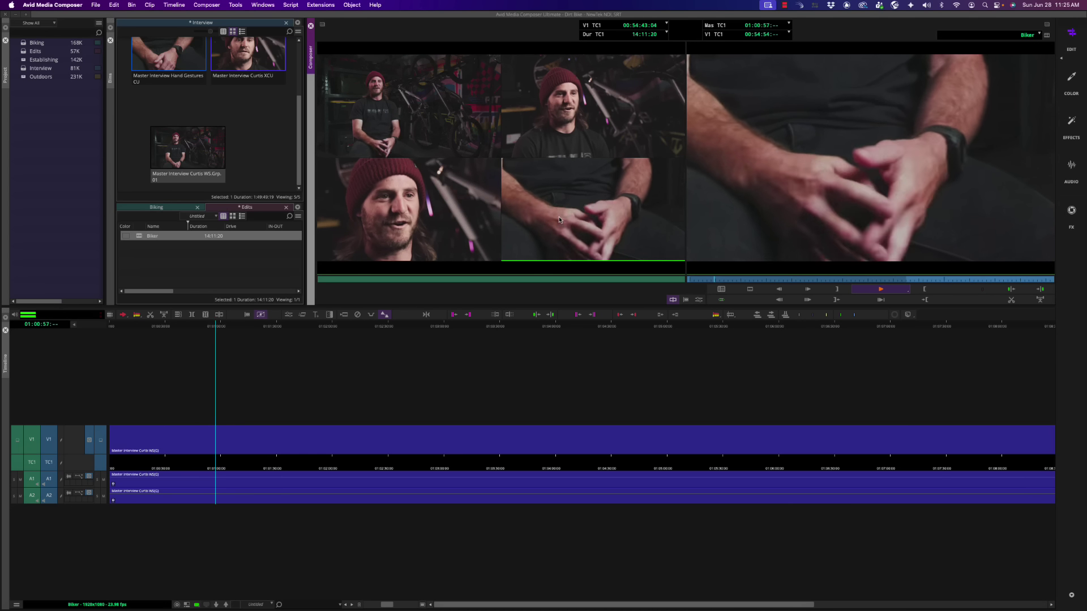
click(564, 127)
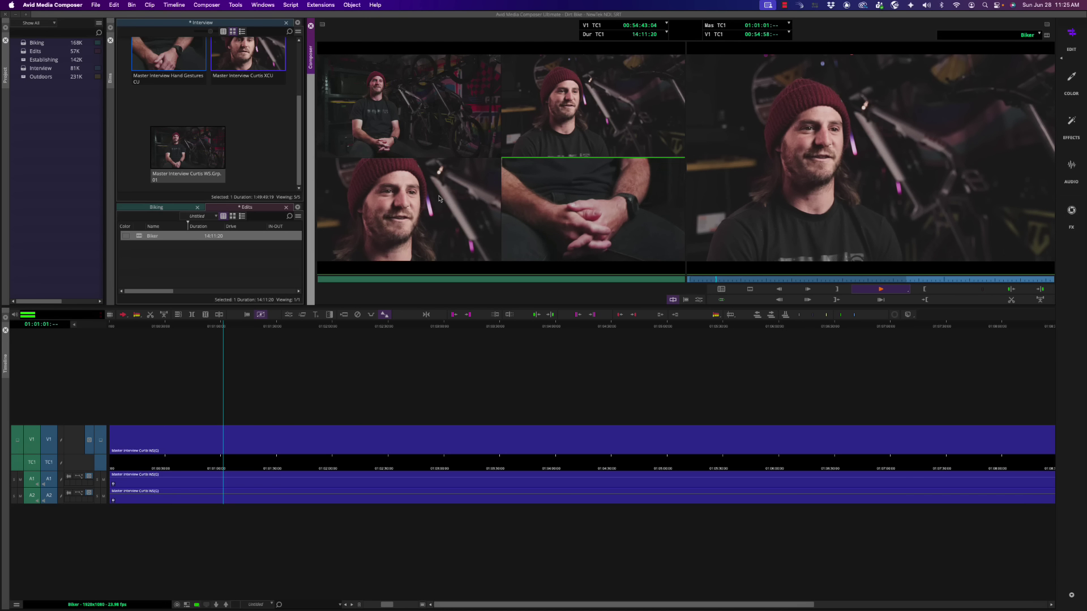
click(409, 126)
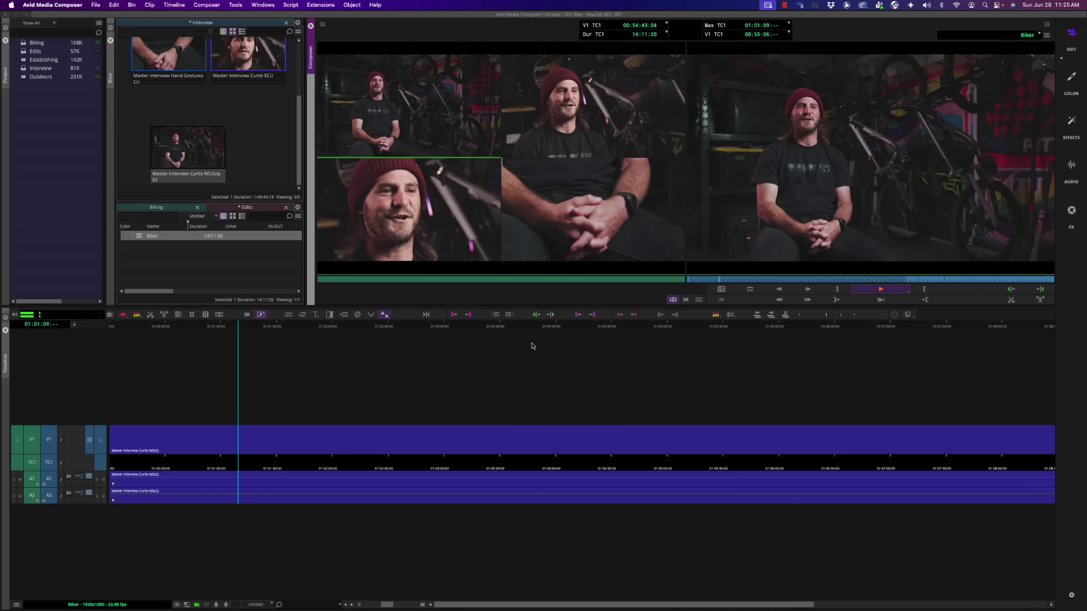
Continue the live cutting to the XCU, MS, hand gestures CU, WS and XCU angles, and stop playback at about 01:01:24:20
key(F11)
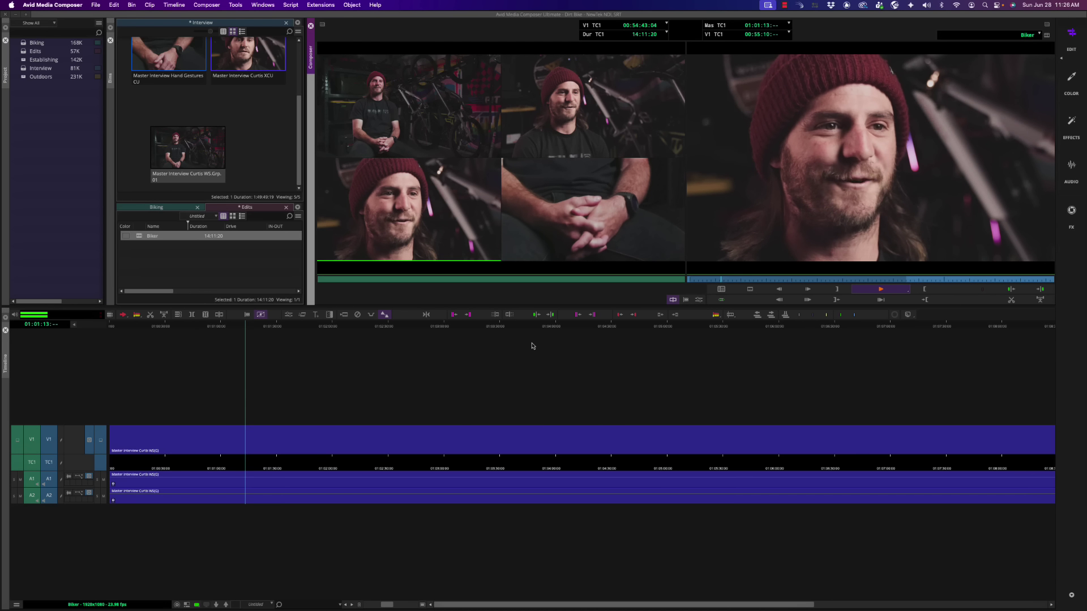
key(F10)
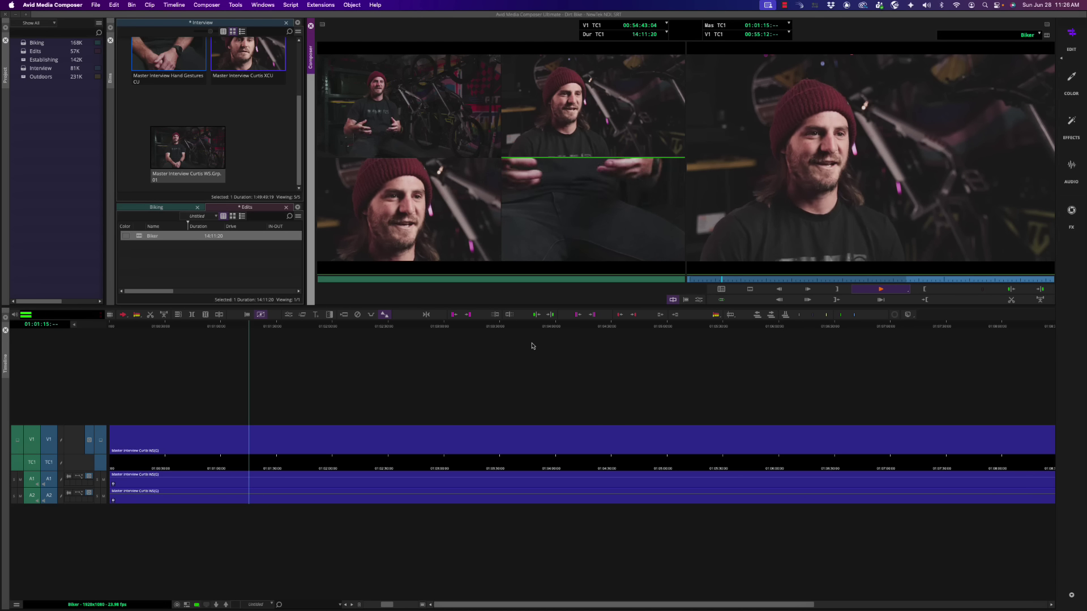
key(F12)
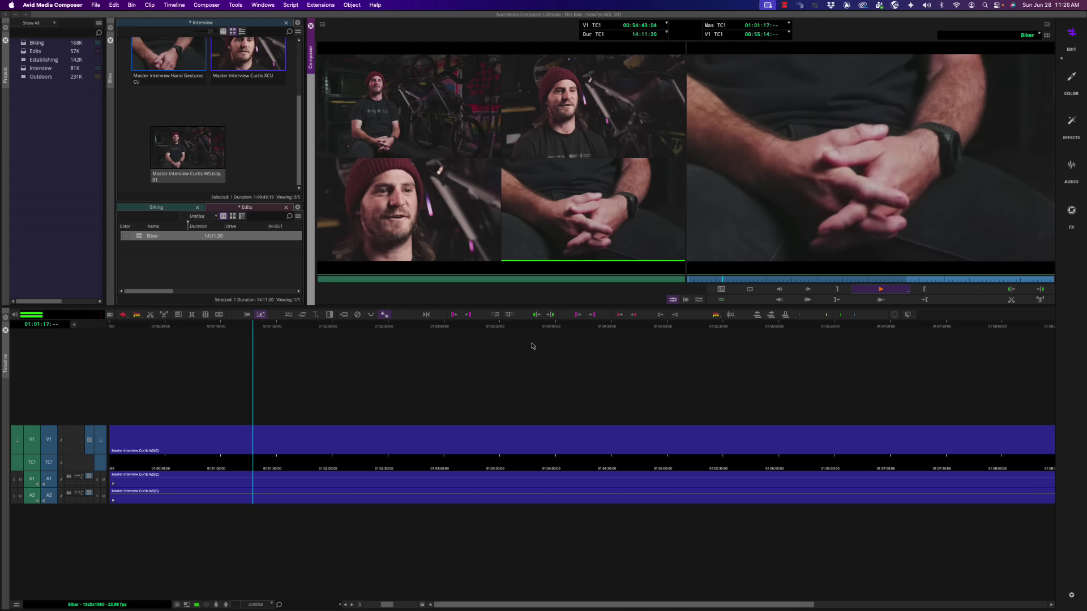
key(F9)
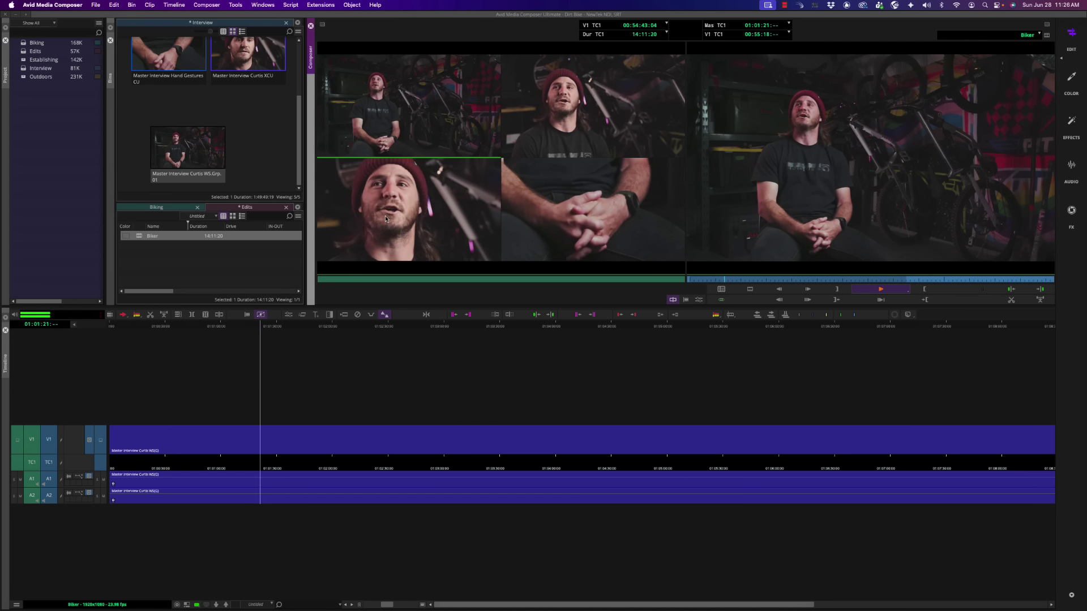
key(F11)
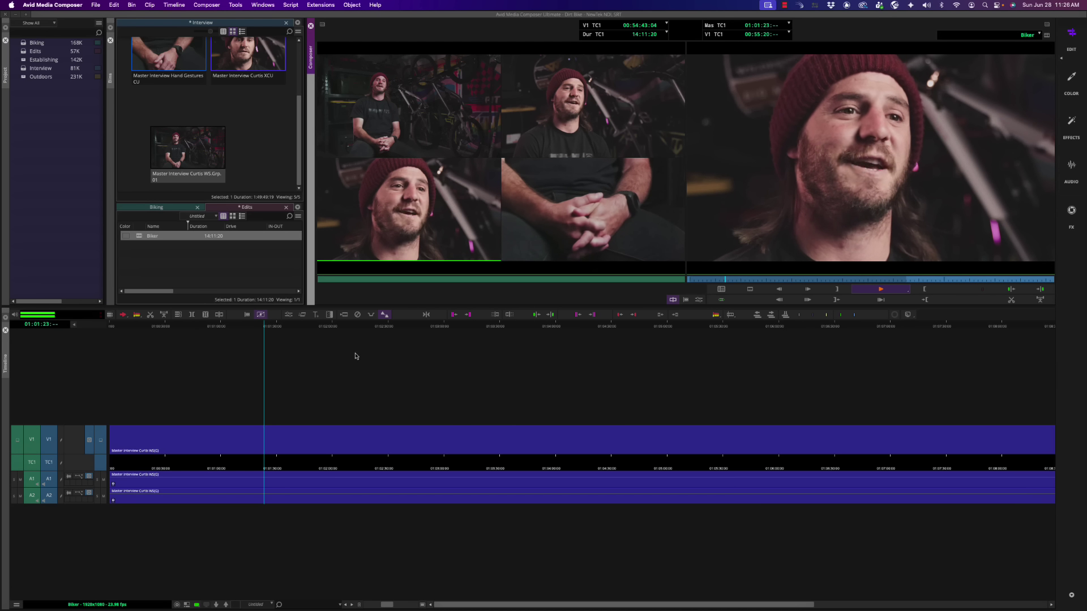
key(space)
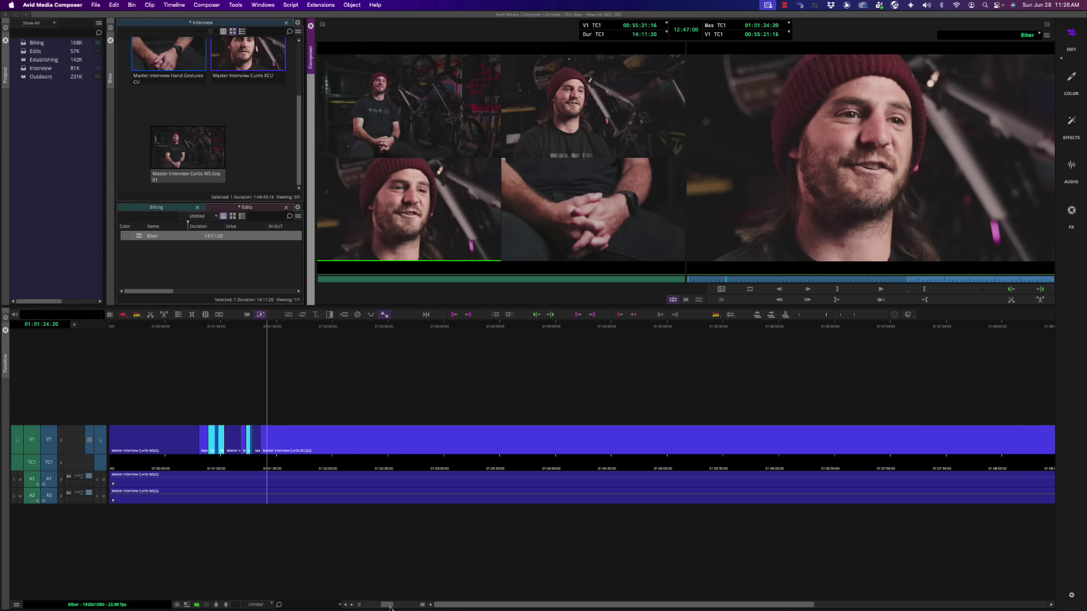
Play back the recorded camera cuts from about 01:00:53 to 01:01:00:16 to check the angle changes
drag(390, 607, 467, 607)
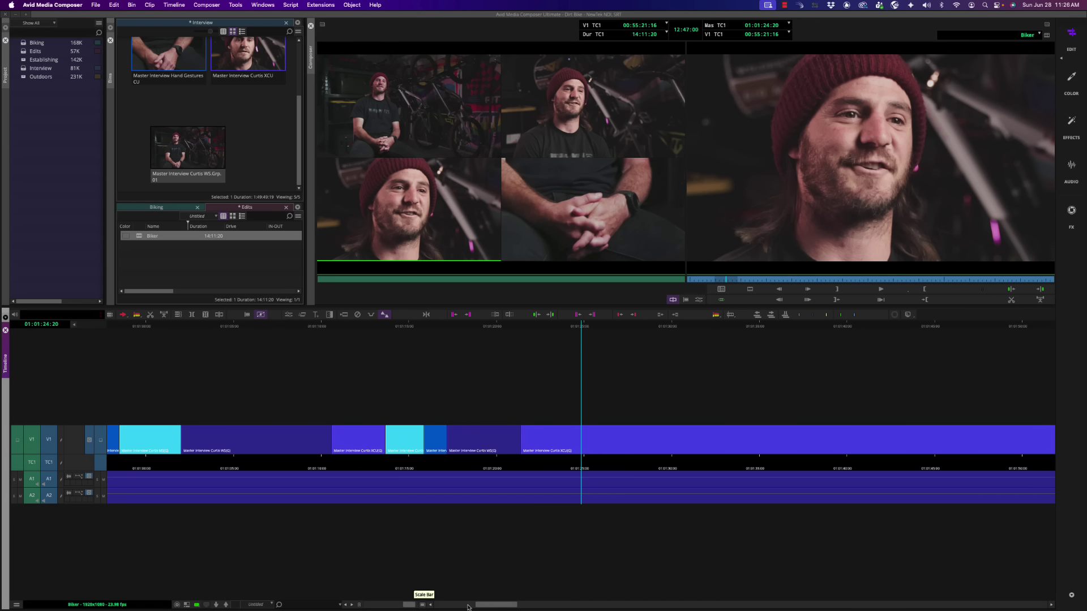
scroll(467, 607, left, 10)
click(473, 326)
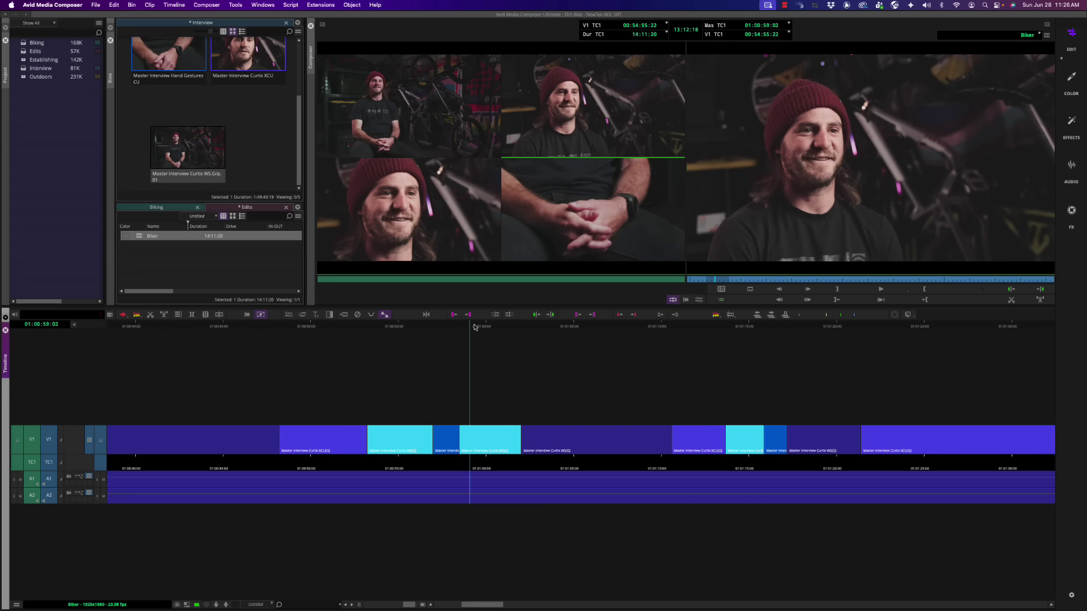
drag(474, 327, 364, 343)
key(space)
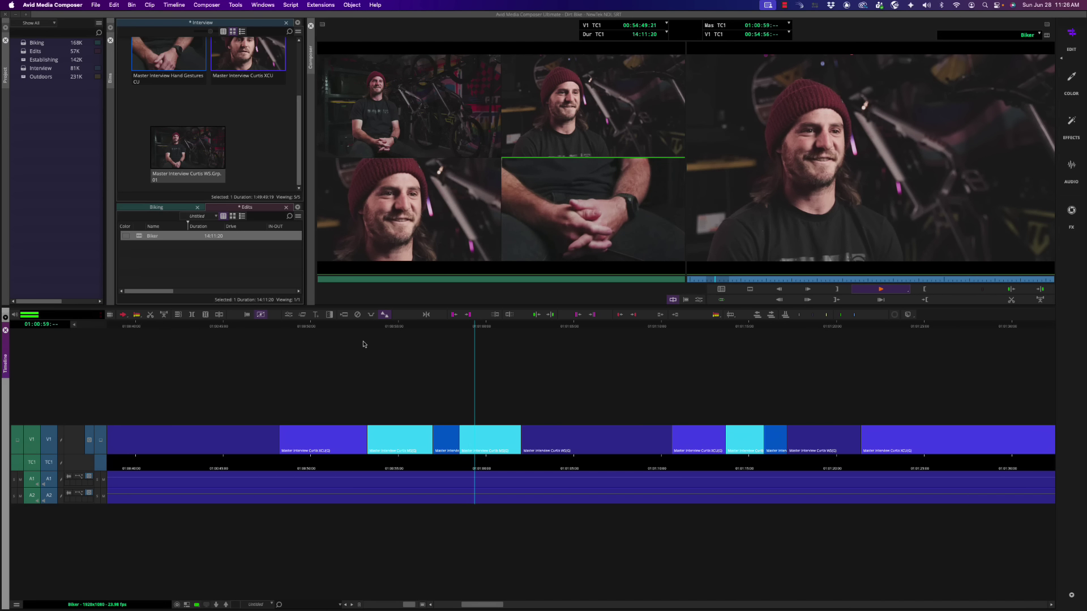
key(space)
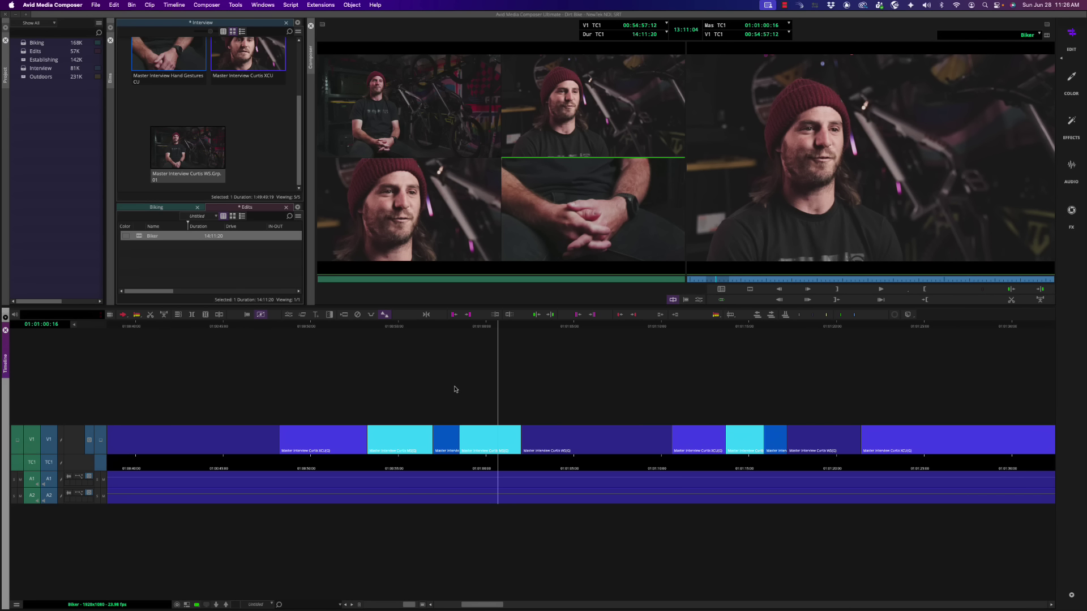
Trim both cuts around the first hand gestures CU segment earlier, moving its end to about 01:00:58:03
drag(485, 326, 429, 337)
mouse_move(429, 470)
mouse_down()
mouse_move(422, 454)
mouse_move(464, 465)
mouse_move(454, 443)
mouse_up()
right_click(453, 447)
click(458, 443)
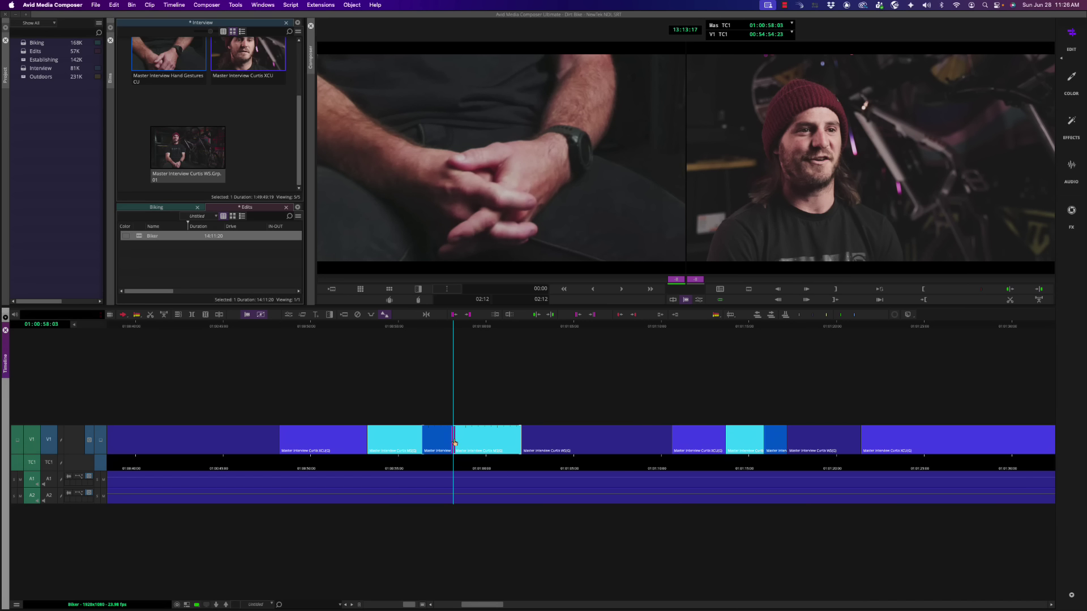
click(482, 323)
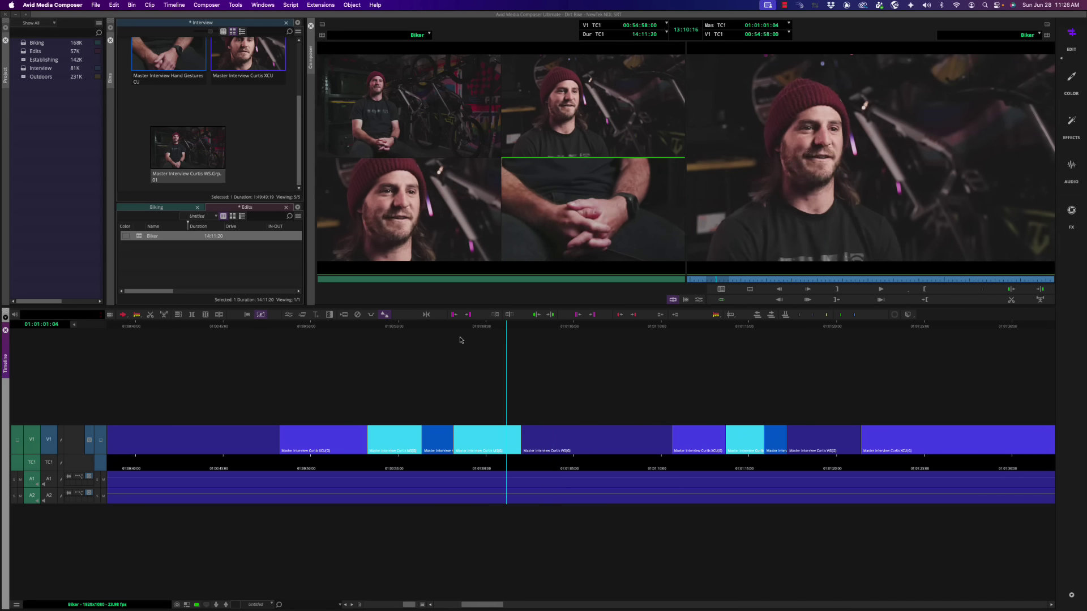
Try the WS, MS, XCU and hand gestures CU angles on the XCU segment at 01:01:11:16
click(390, 345)
drag(436, 347, 693, 360)
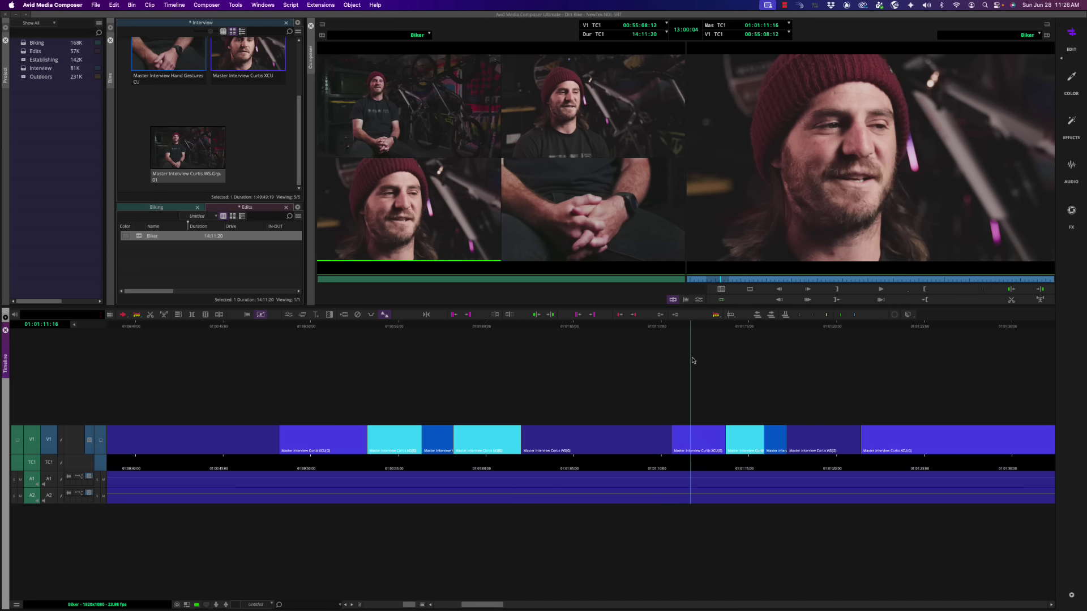
ctrl+shift+click(690, 444)
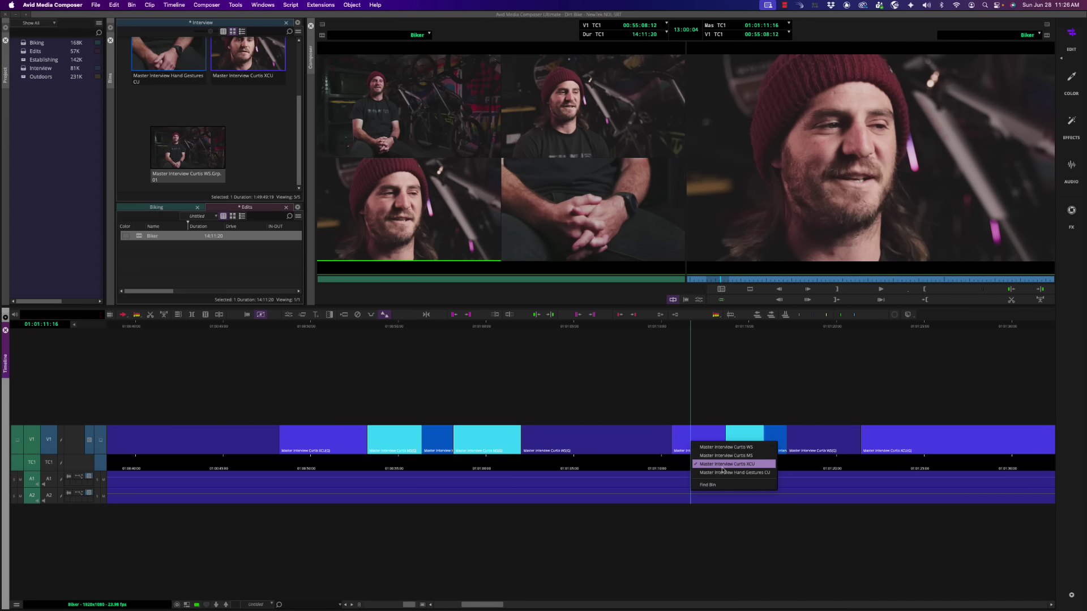
click(726, 447)
ctrl+shift+click(698, 444)
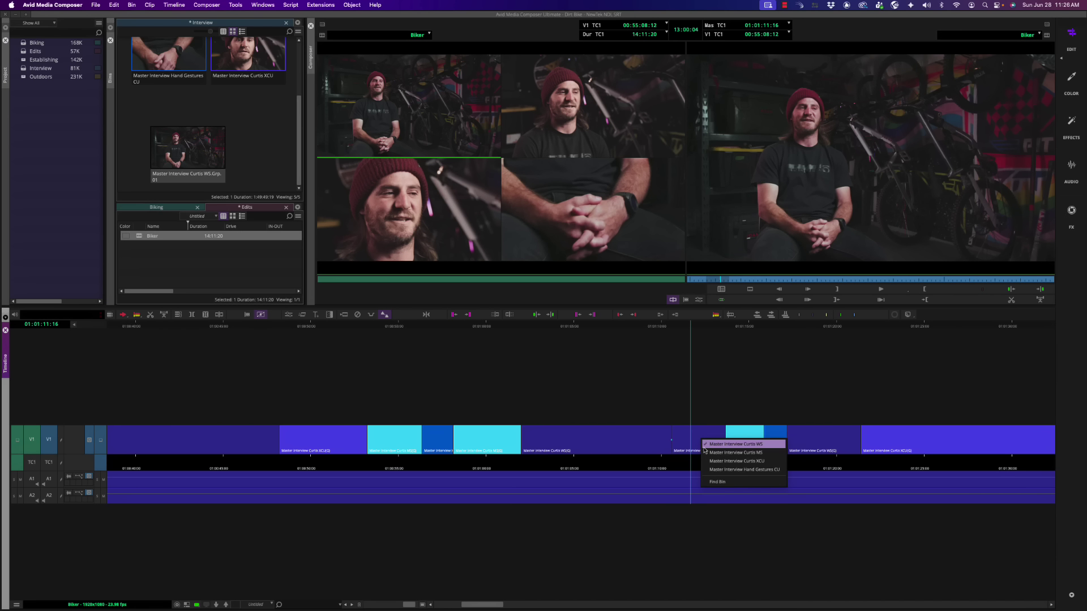
click(708, 455)
ctrl+shift+click(707, 453)
click(712, 465)
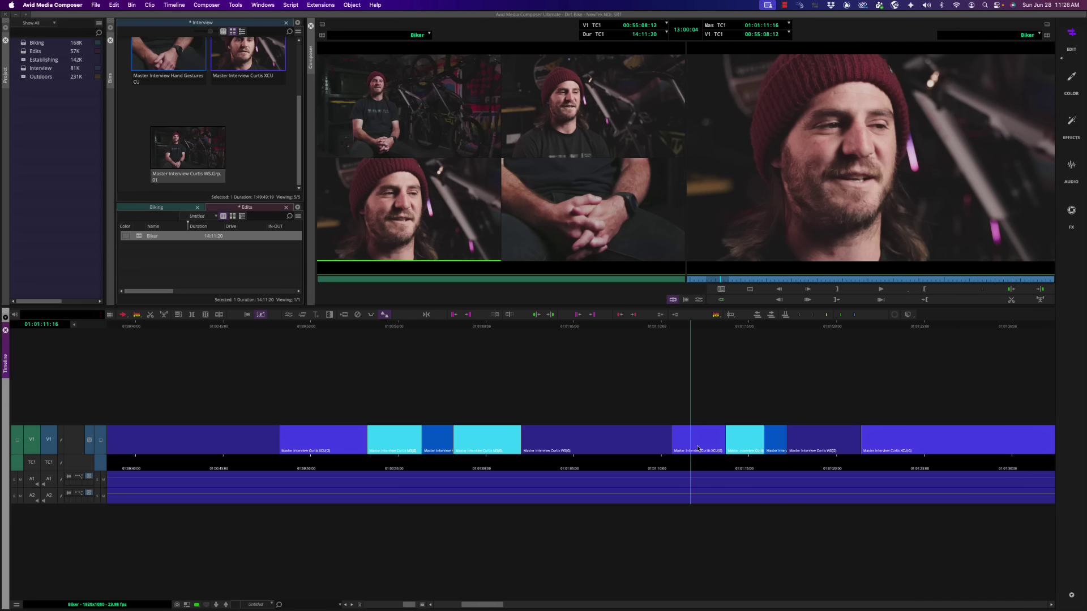
ctrl+shift+click(711, 468)
click(713, 477)
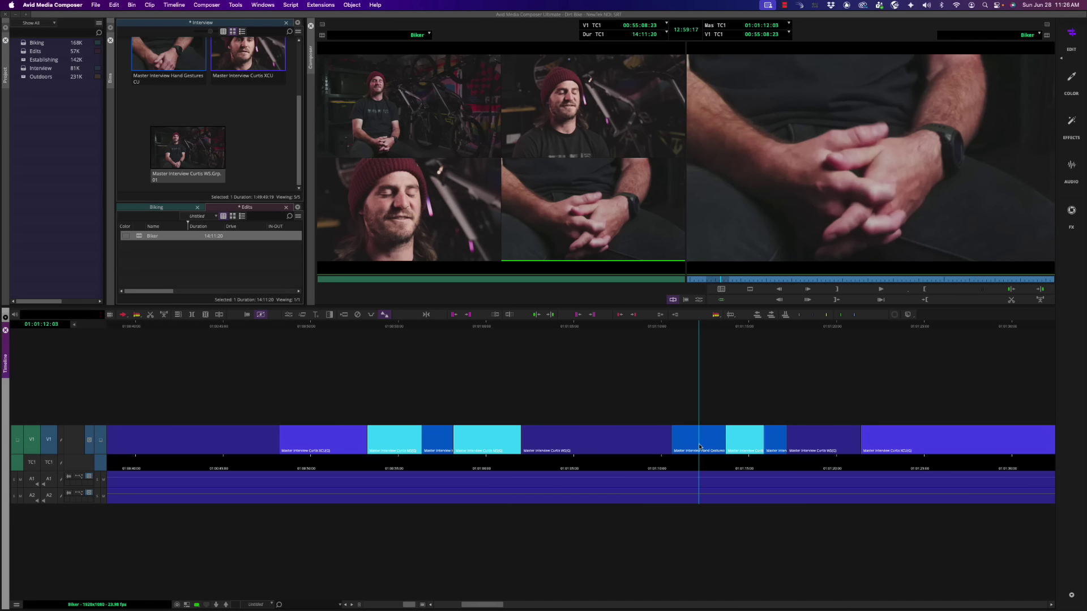
Switch the same segment at 01:01:12:03 to the MS and WS angles, and return it to XCU
ctrl+shift+click(700, 445)
click(720, 457)
ctrl+shift+click(704, 442)
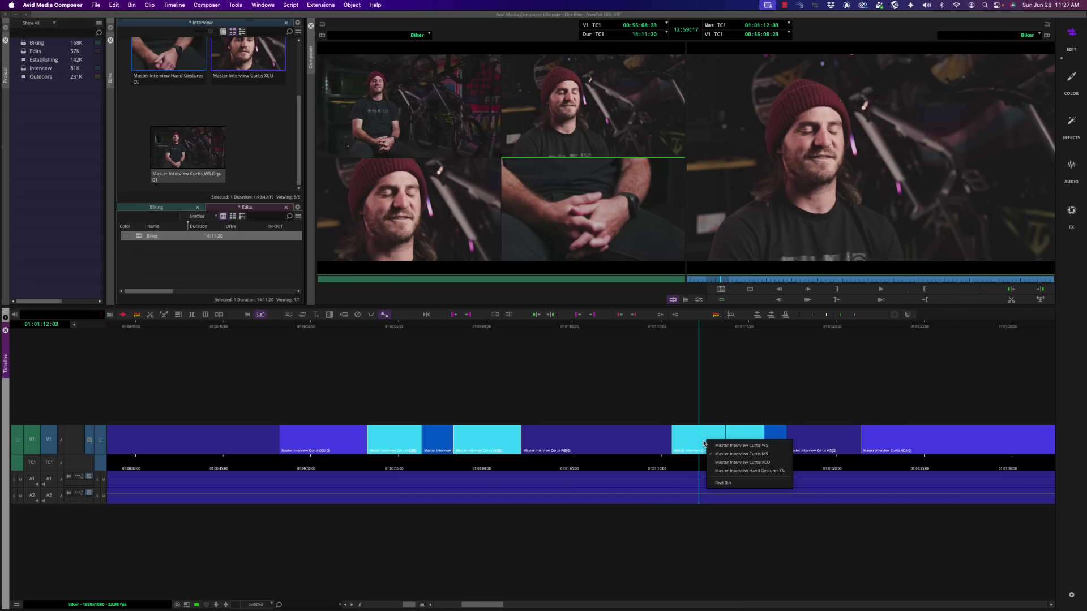
click(710, 449)
ctrl+shift+click(706, 442)
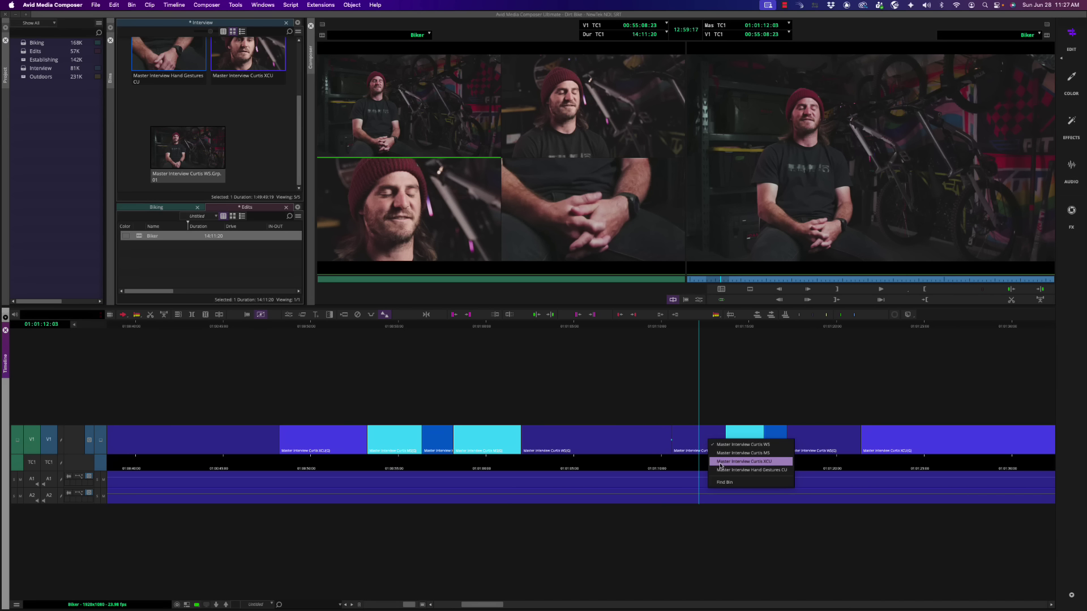
click(714, 461)
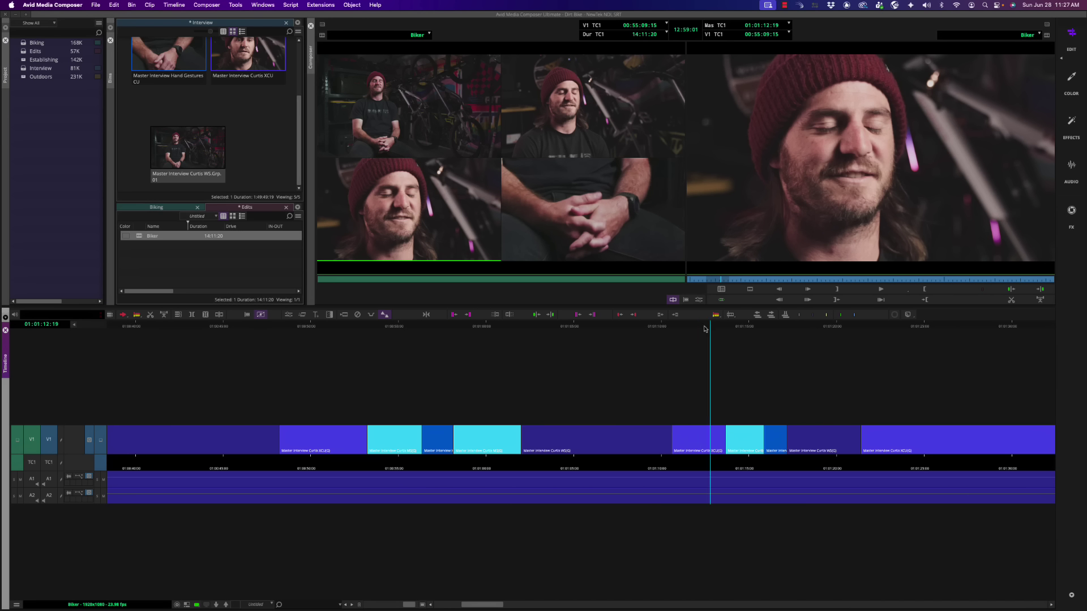
Play back the edited camera cuts from about 01:00:51:13 and park the playhead near 01:00:59
click(335, 364)
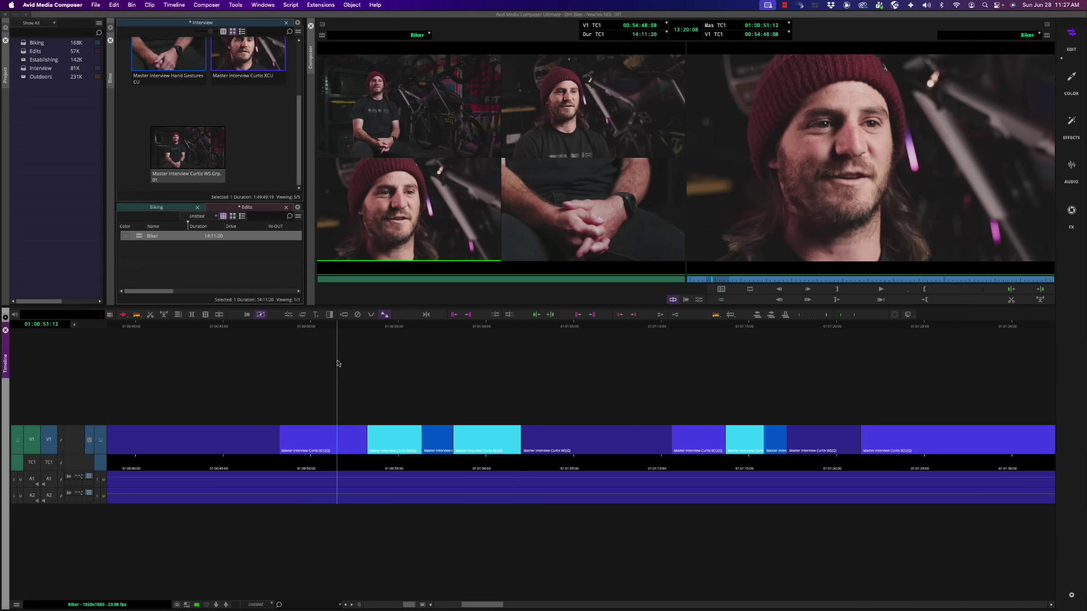
key(space)
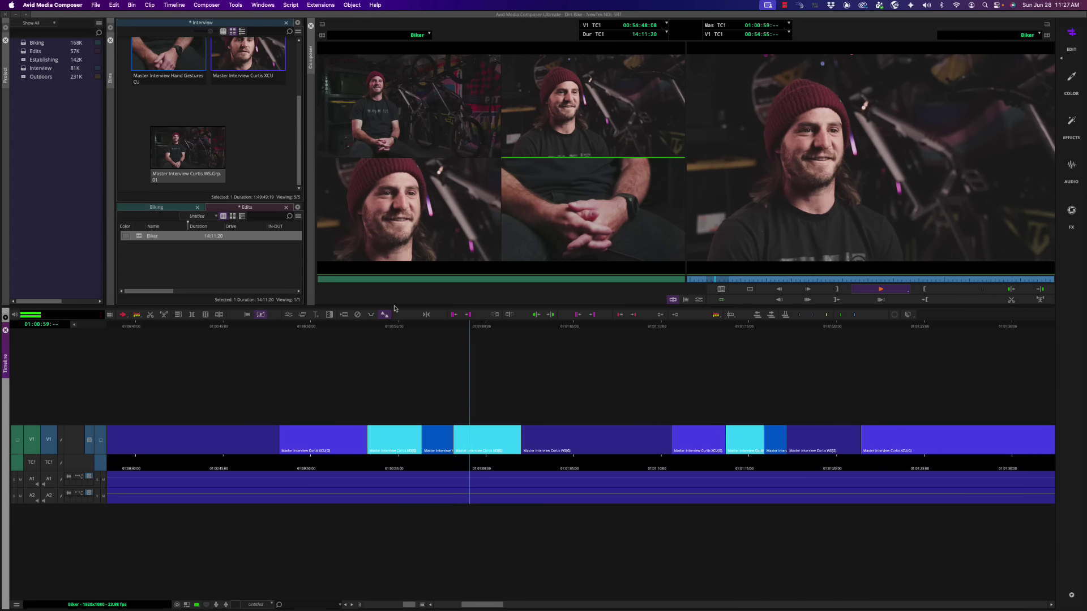
mouse_move(452, 328)
mouse_down()
mouse_move(439, 327)
mouse_move(466, 327)
mouse_up()
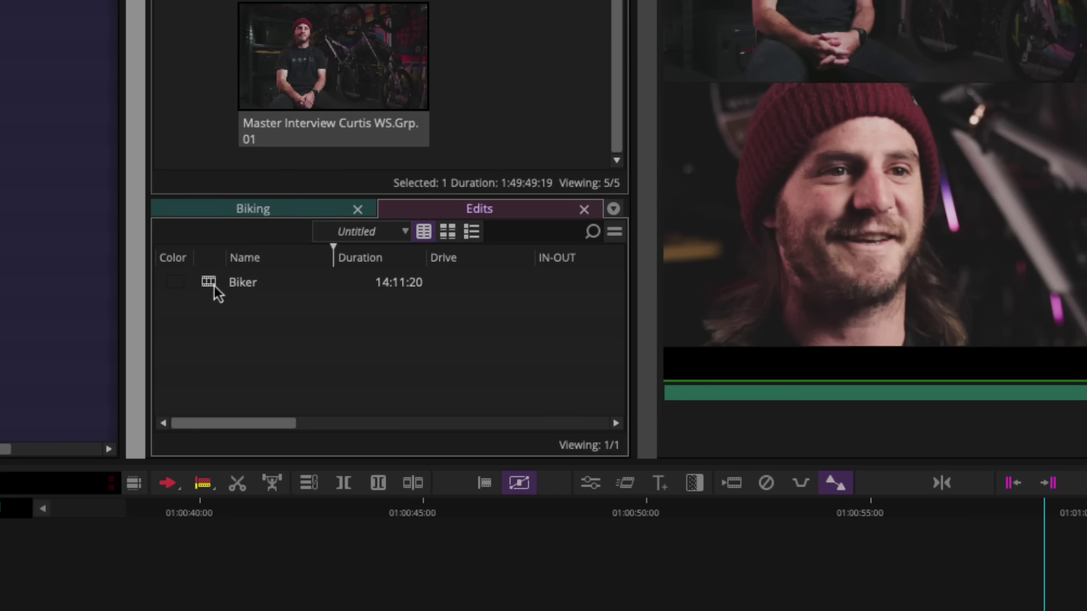
Commit the multicam edits of the Biker sequence in the Edits bin
click(212, 284)
right_click(212, 284)
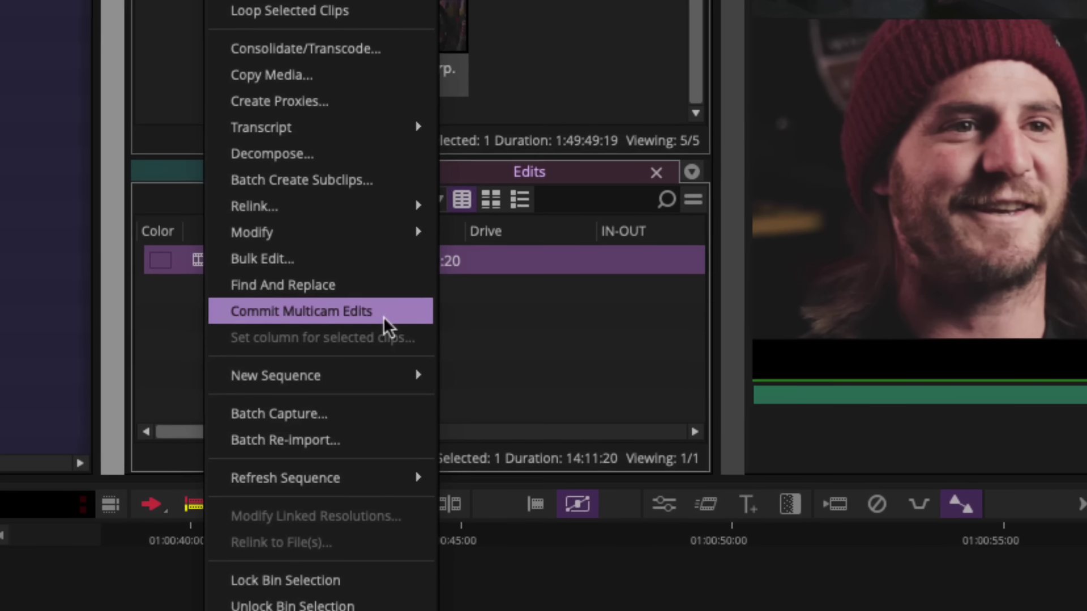
click(365, 324)
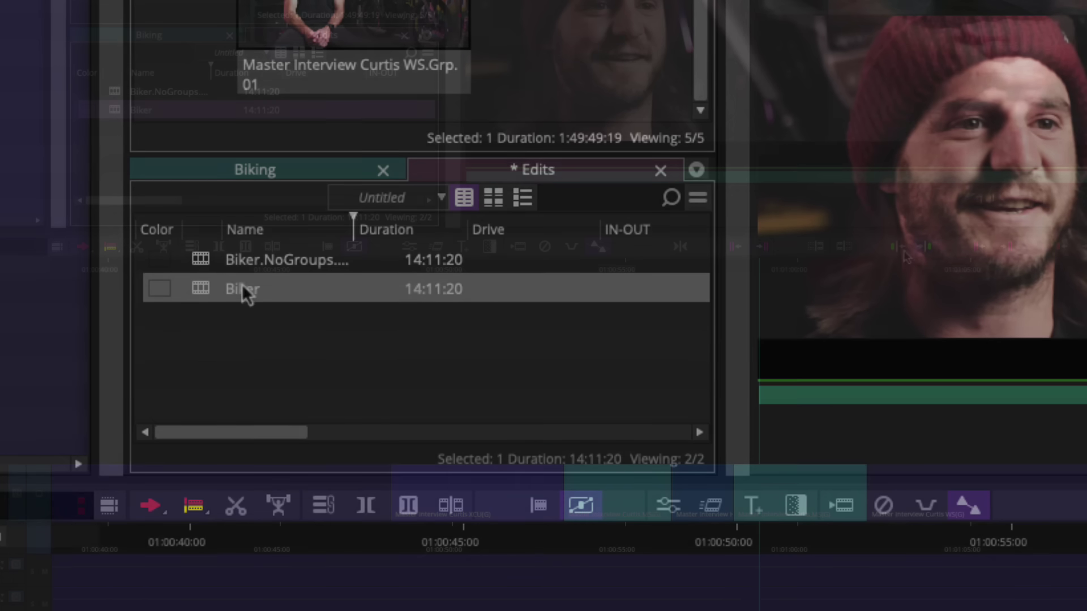
Load the Biker.NoGroups.Copy.01 sequence from the Edits bin and review its cuts up to about 01:01:05:13
click(242, 287)
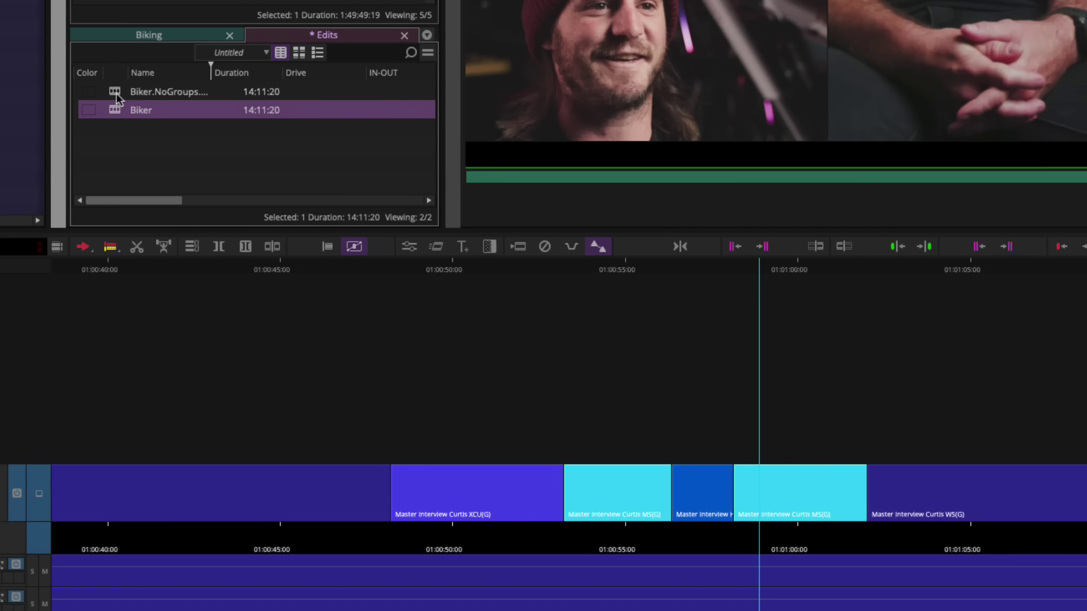
double_click(116, 94)
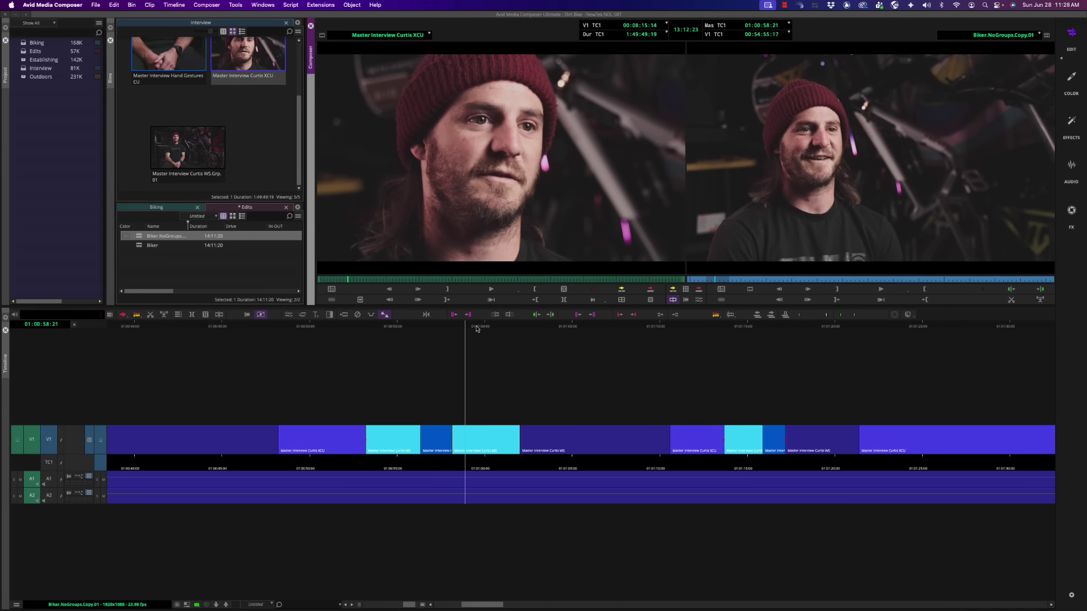
click(711, 280)
key(space)
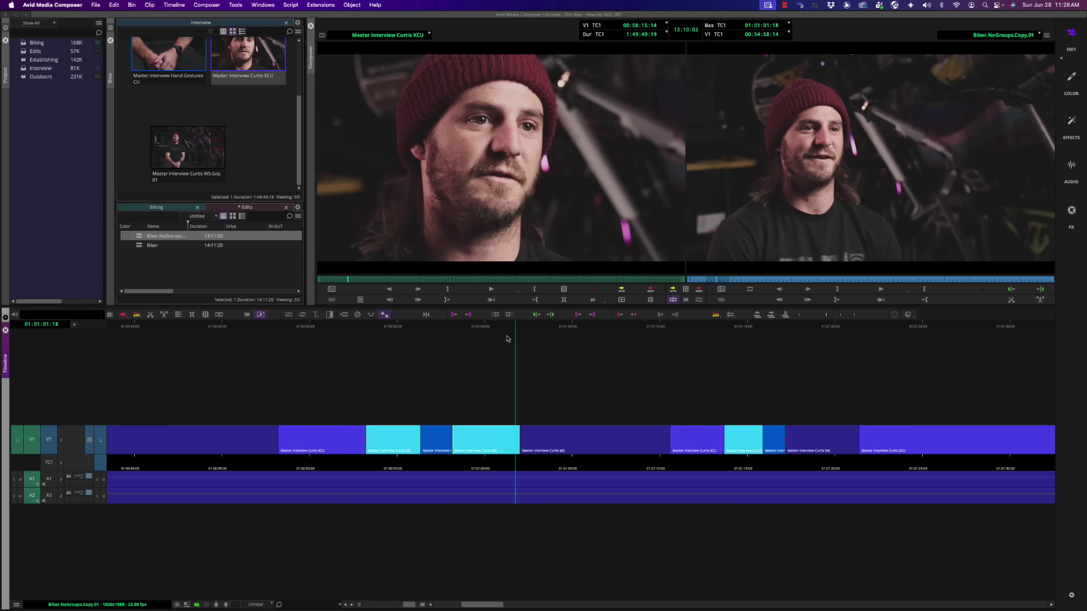
drag(445, 344, 586, 371)
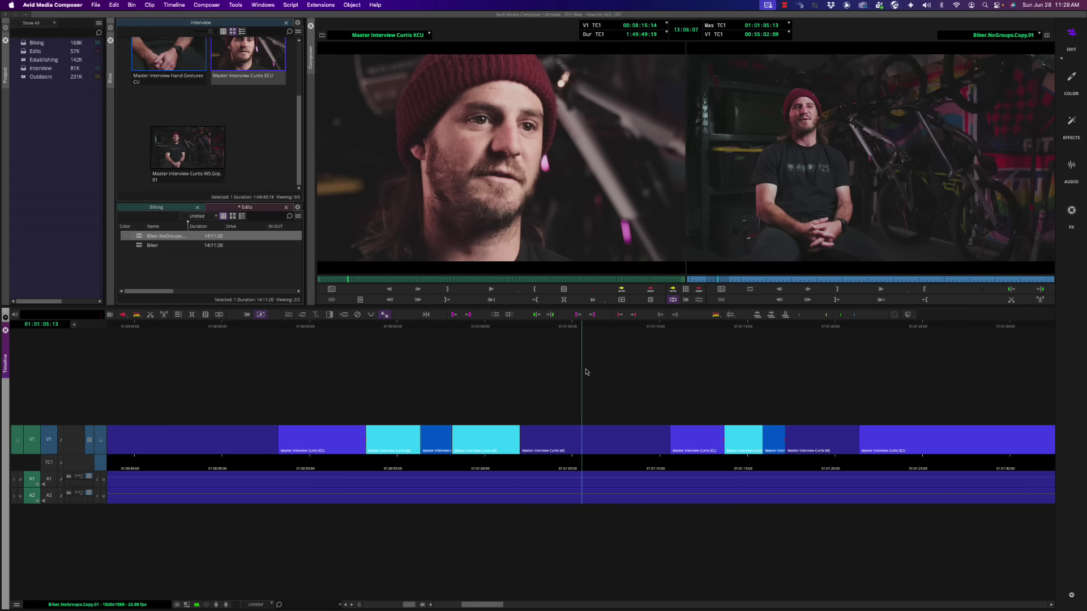